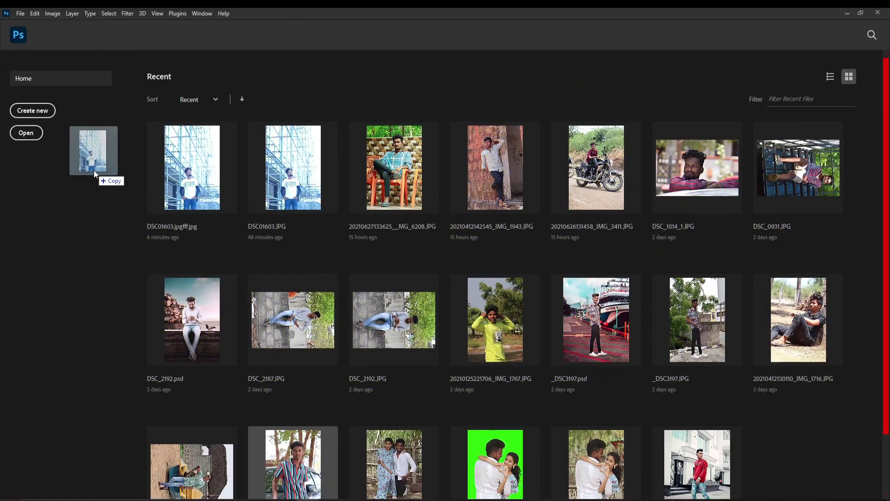
Step: Open the DSC01603 portrait of a man before scaffolding as a new document
drag(76, 179, 93, 170)
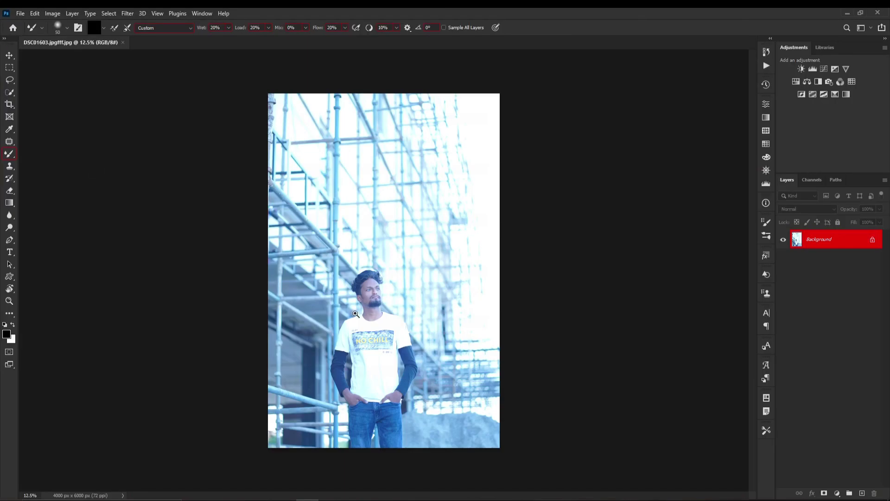
Step: Check the man's face up close, then duplicate Background into a Background copy layer
drag(356, 314, 384, 274)
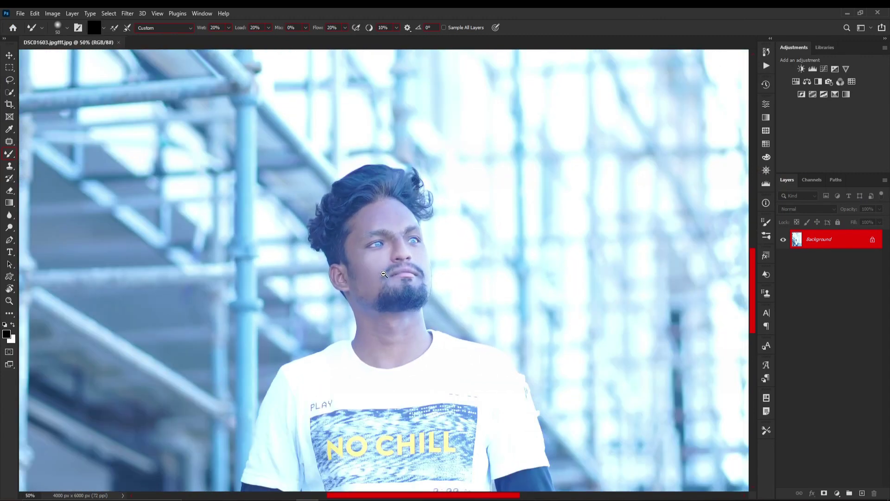
alt+click(384, 274)
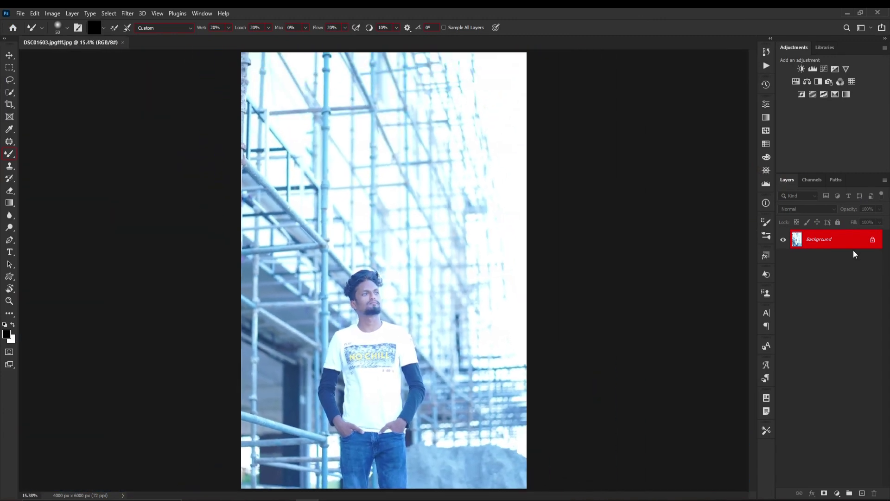
drag(834, 237, 862, 493)
click(127, 13)
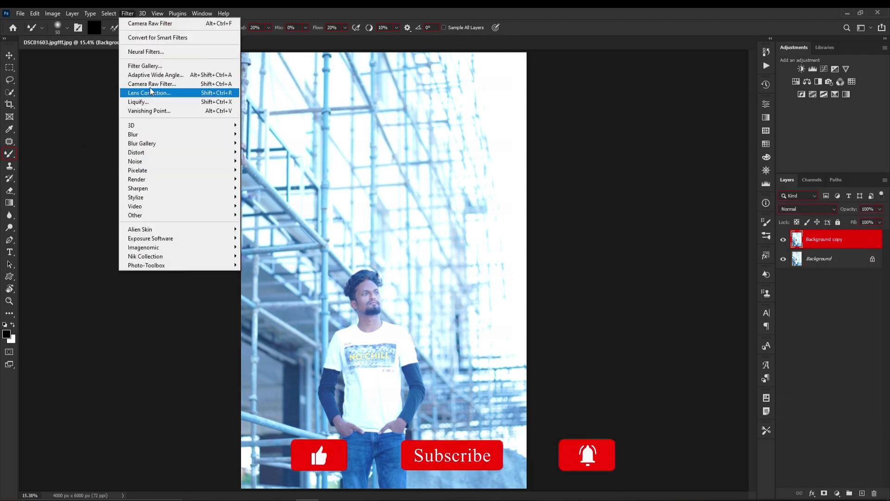
Step: In Camera Raw, set exposure +0.20, highlights -100, shadows -39, whites +33, blacks +9, and raise clarity and vibrance
click(151, 84)
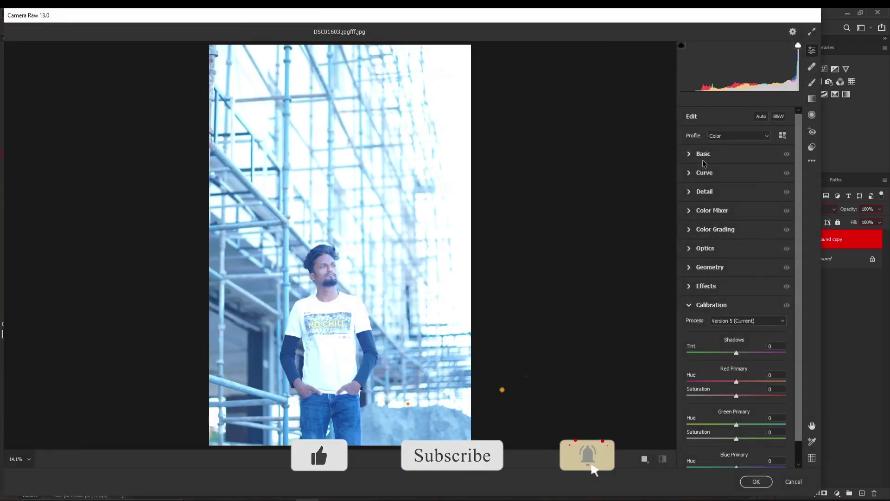
click(704, 157)
drag(737, 228, 687, 255)
click(718, 271)
mouse_move(737, 285)
mouse_down()
mouse_move(752, 285)
mouse_move(741, 300)
mouse_up()
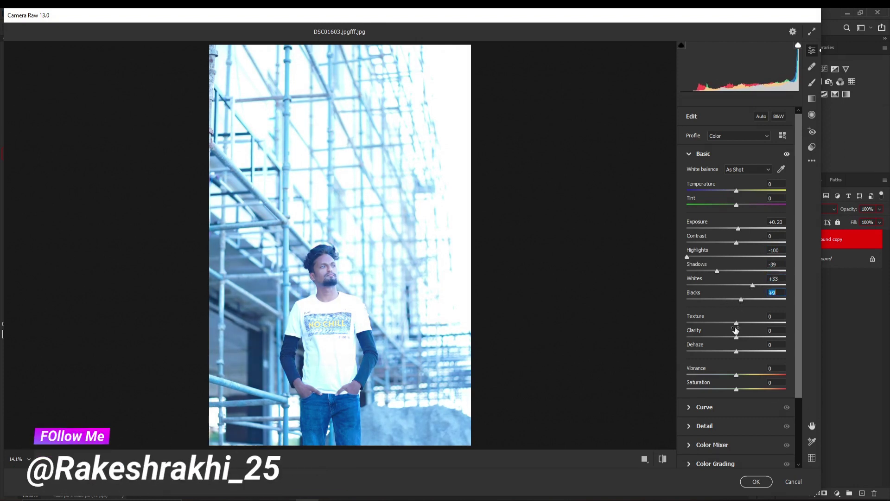
drag(736, 336, 741, 341)
drag(748, 375, 732, 394)
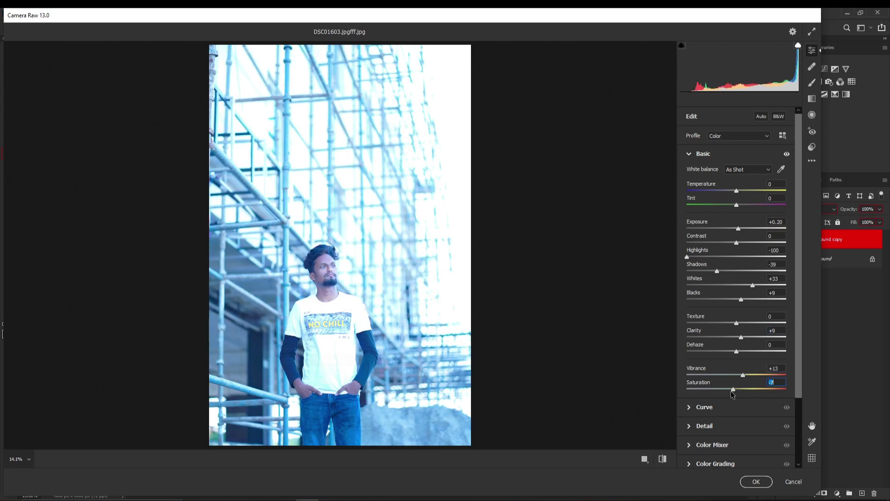
Step: Add lower, middle and upper points to the Camera Raw tone curve and lift the black point slightly
click(728, 414)
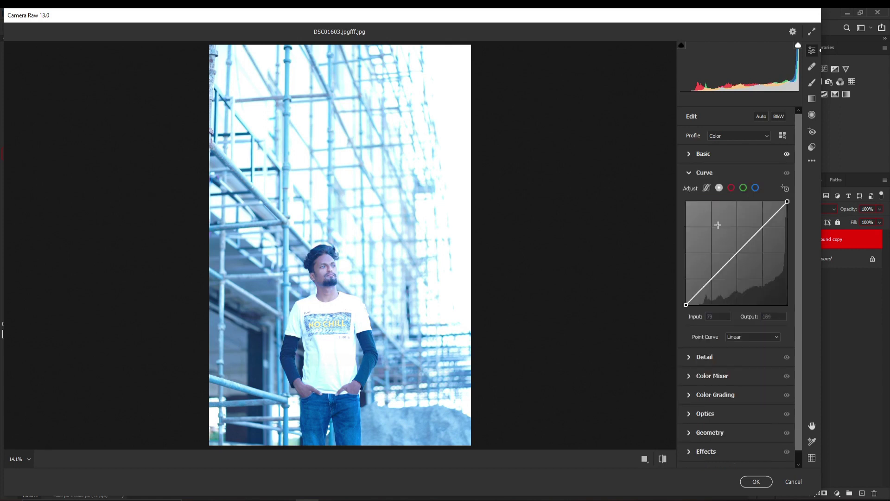
drag(709, 281, 712, 278)
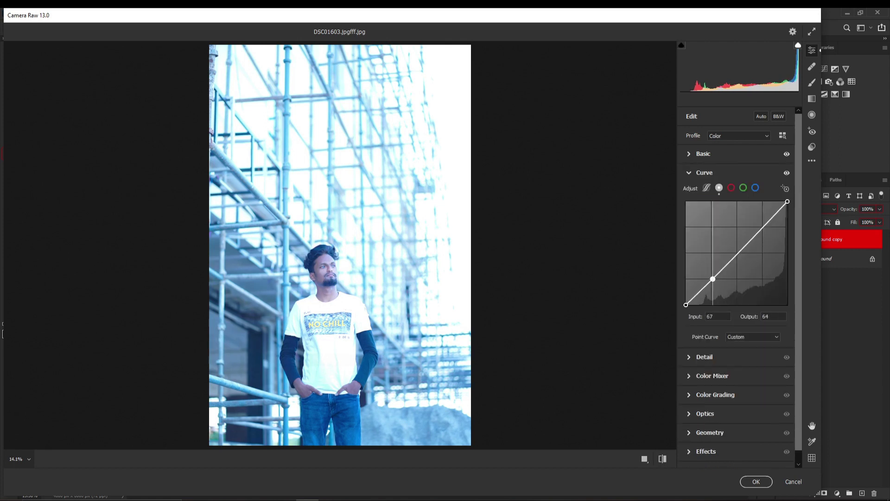
click(737, 252)
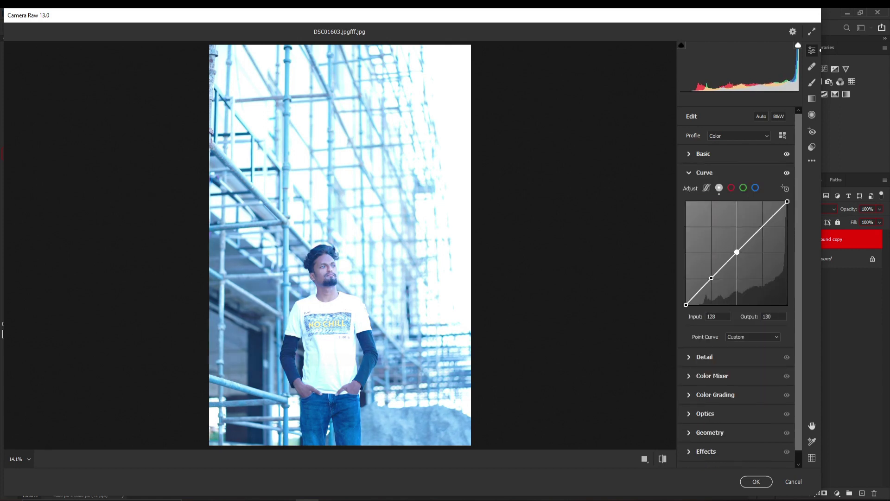
click(763, 226)
drag(686, 304, 686, 303)
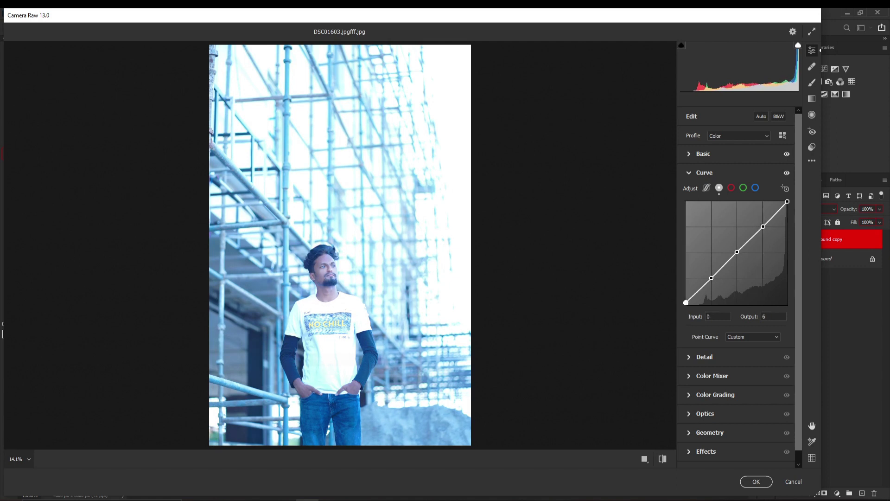
click(721, 377)
Step: Shift the Aquas hue strongly and the Blues hue slightly in the HSL mixer
click(717, 240)
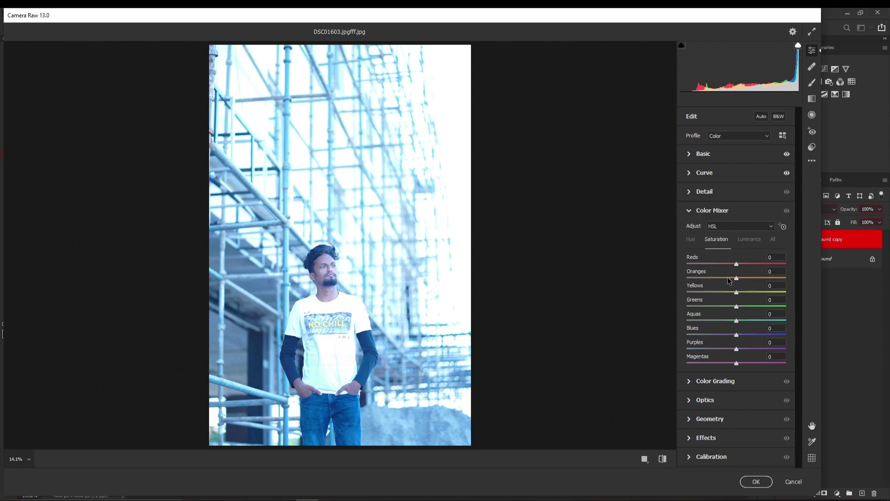
click(749, 239)
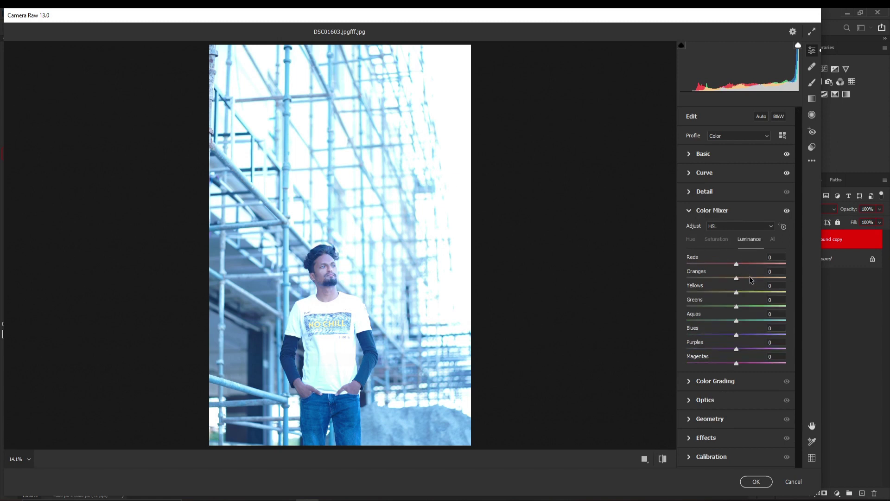
click(716, 239)
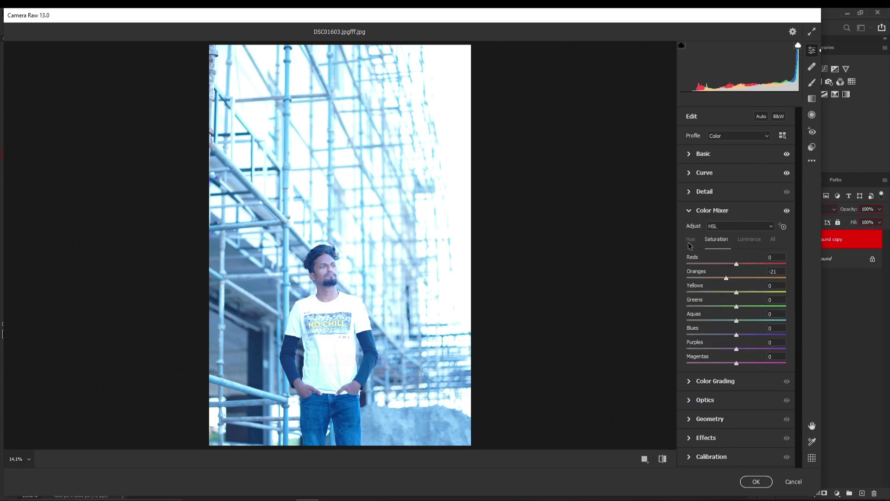
click(691, 240)
mouse_move(736, 320)
mouse_down()
mouse_move(694, 320)
mouse_move(719, 321)
mouse_move(732, 336)
mouse_up()
click(727, 334)
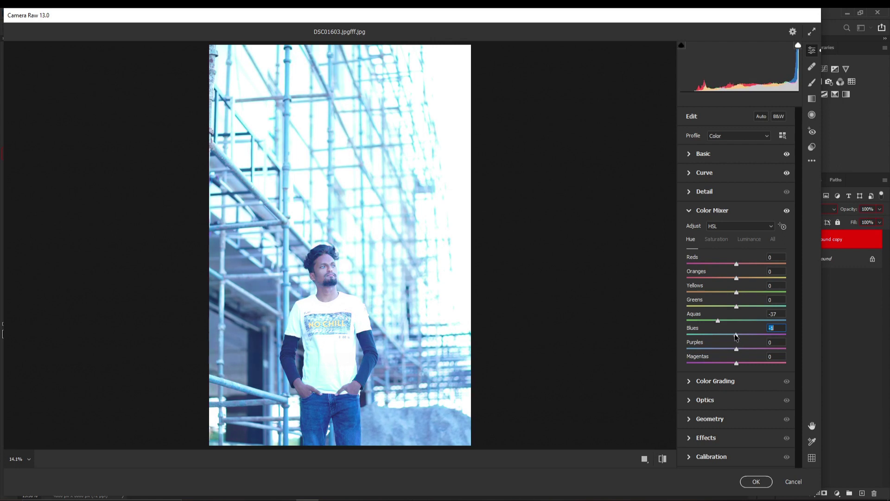
Step: Lower Aquas and Blues saturation, max Yellows and Greens, and cut Magentas saturation
click(717, 240)
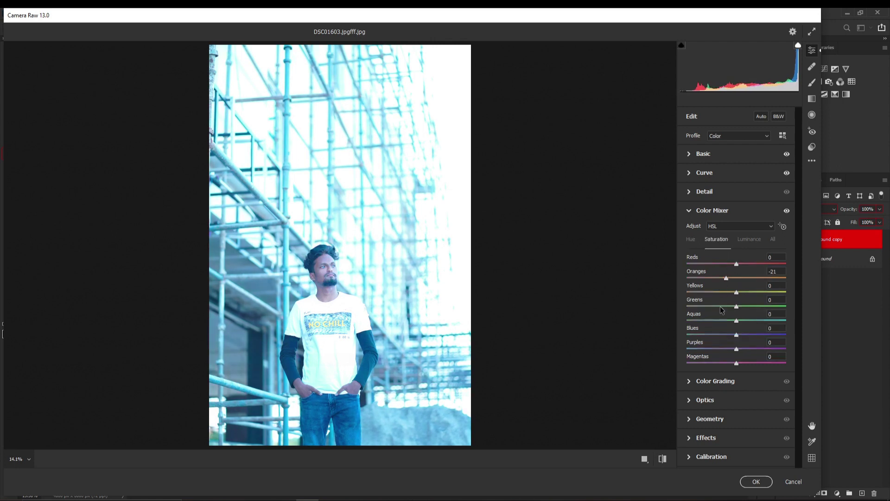
drag(715, 321, 707, 321)
mouse_move(758, 293)
mouse_down()
mouse_move(795, 294)
mouse_move(800, 311)
mouse_up()
mouse_move(737, 335)
mouse_down()
mouse_move(691, 332)
mouse_move(737, 336)
mouse_move(706, 349)
mouse_up()
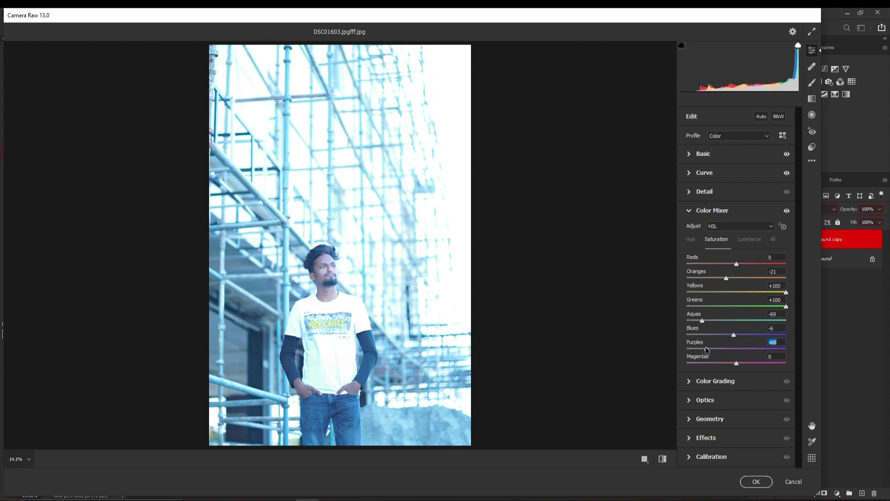
click(714, 364)
Step: Brighten Oranges luminance to +21 and Aquas to +20, desaturate Reds, and nudge the Oranges hue
click(745, 242)
click(748, 279)
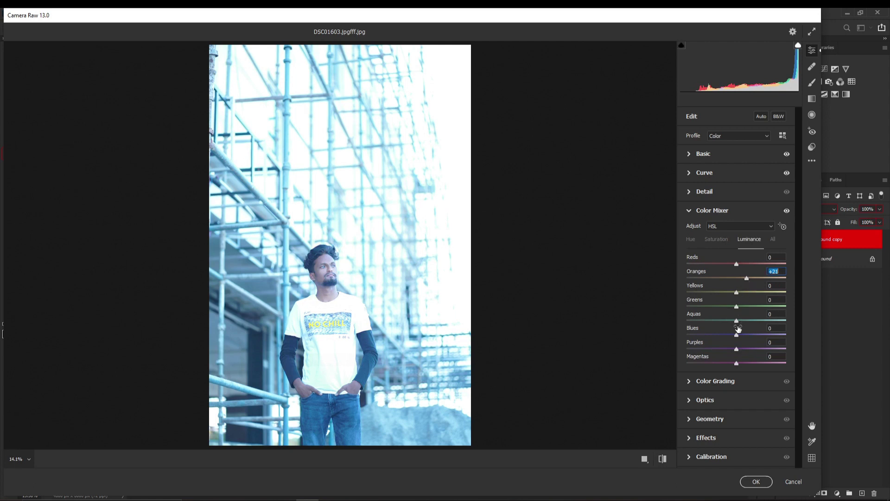
mouse_move(739, 321)
mouse_down()
mouse_move(705, 321)
mouse_move(764, 332)
mouse_move(729, 333)
mouse_move(740, 334)
mouse_move(744, 364)
mouse_up()
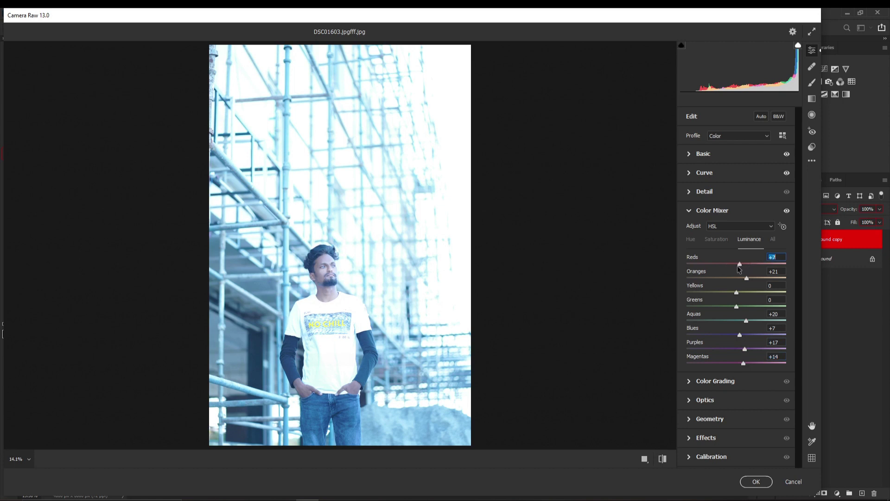
click(720, 240)
mouse_move(737, 264)
mouse_down()
mouse_move(761, 262)
mouse_move(683, 265)
mouse_move(699, 277)
mouse_up()
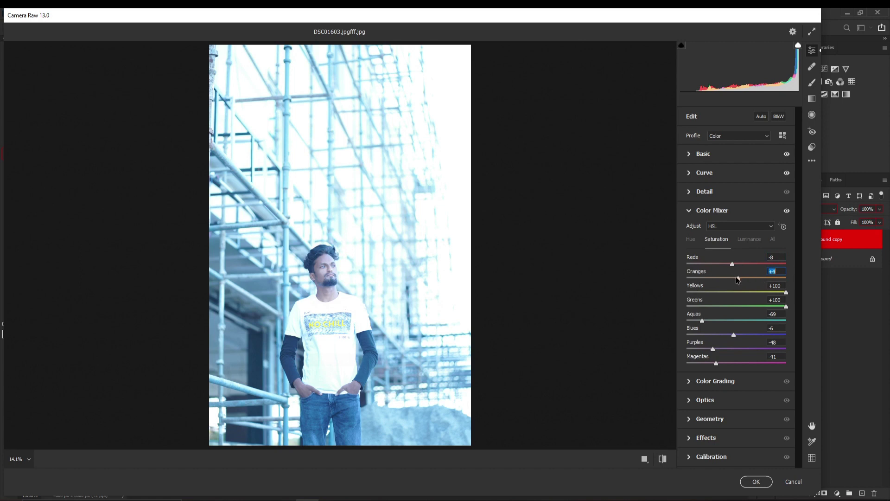
click(693, 241)
drag(736, 277, 738, 274)
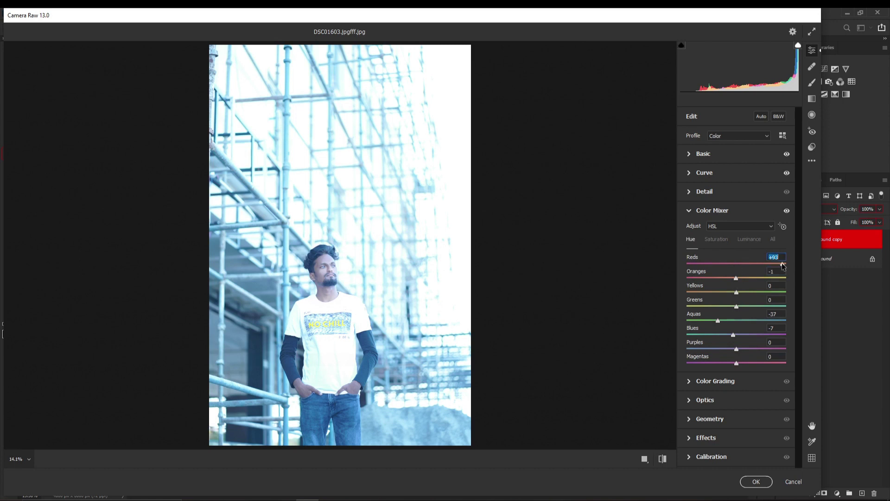
click(726, 381)
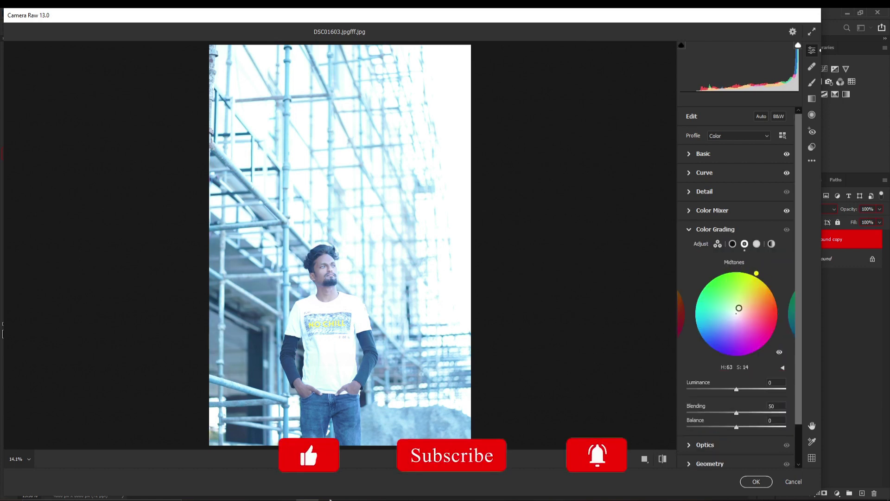
Step: Tint the midtones toward cyan in Color Grading, reviewing the highlight and shadow wheels
drag(742, 310, 729, 318)
click(757, 244)
click(733, 244)
scroll(722, 418, down, 2)
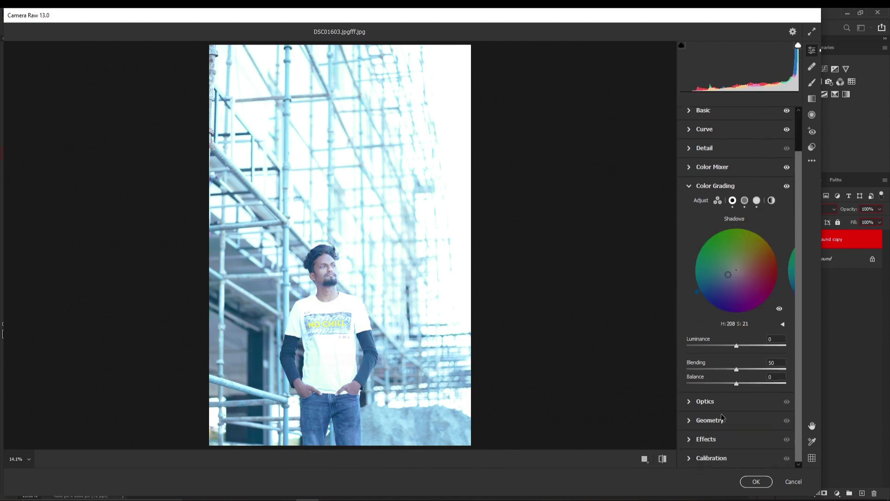
Step: Set Calibration primary hues to red +47, green +53 and blue -47
click(727, 454)
drag(736, 445, 713, 445)
click(763, 401)
click(760, 358)
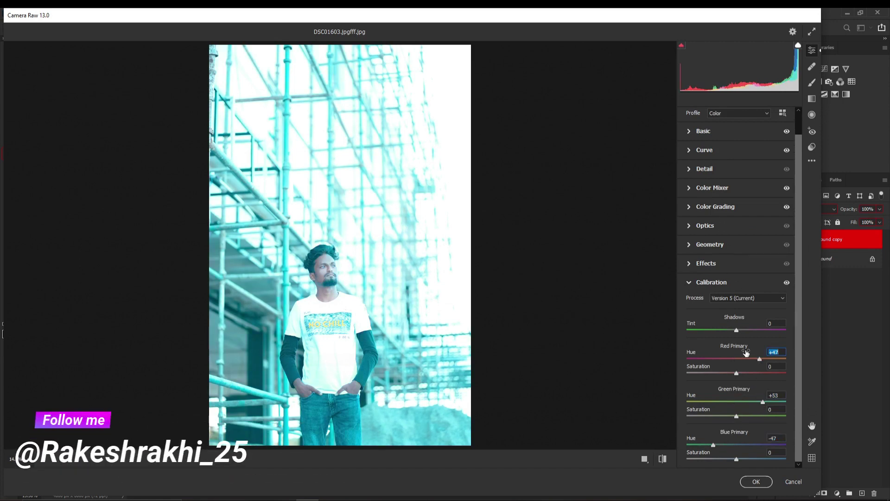
Step: Raise the Blues hue in HSL and add a -20 vignette to darken the corners
click(709, 186)
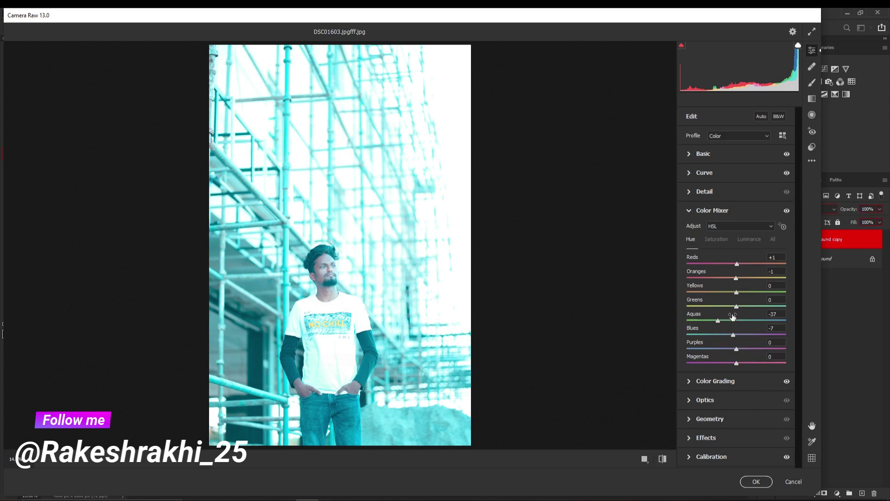
mouse_move(730, 335)
mouse_down()
mouse_move(722, 338)
mouse_move(746, 336)
mouse_up()
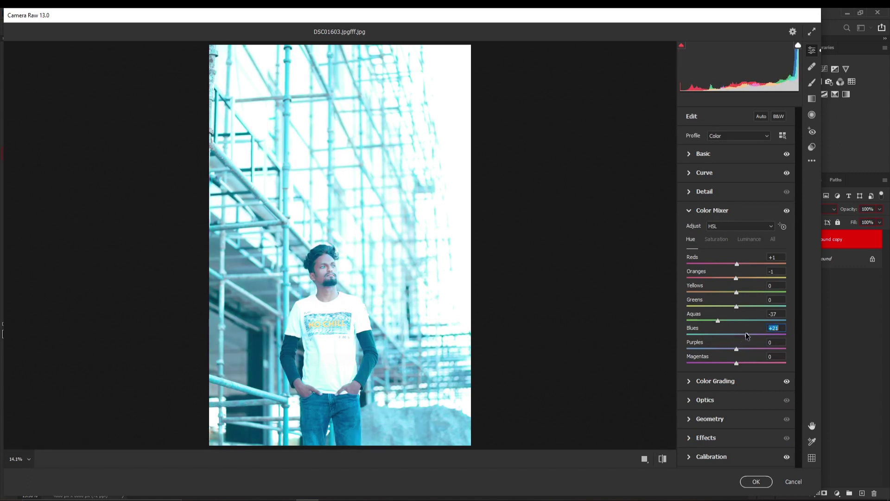
drag(746, 336, 743, 336)
click(723, 439)
drag(731, 327, 726, 328)
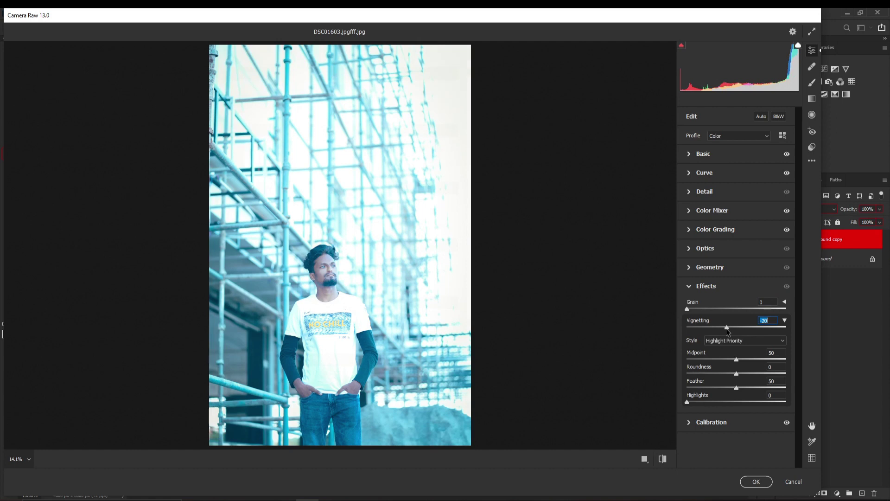
Step: Apply the Camera Raw edits and add Selective Color giving Blacks more black, yellow and magenta
click(756, 482)
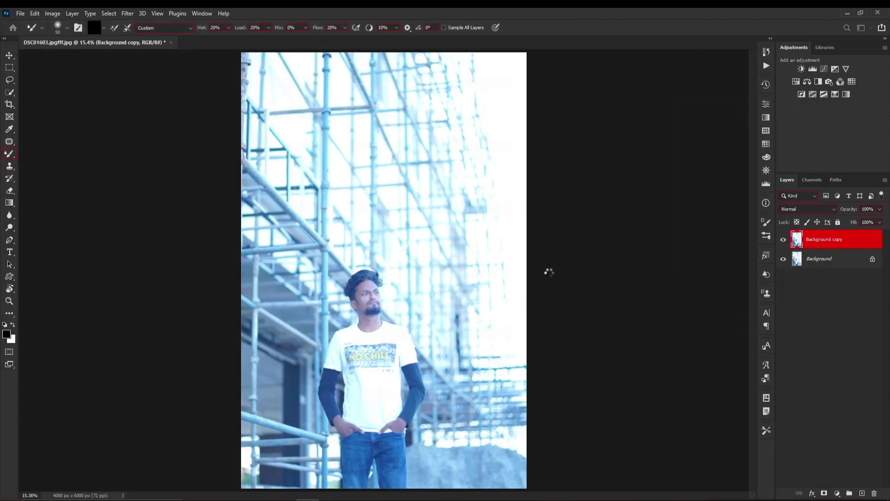
key(ctrl+minus)
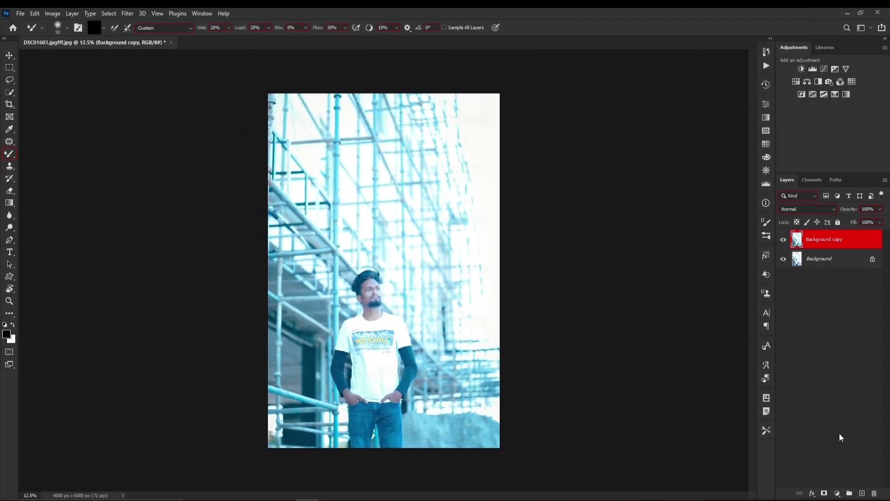
click(838, 493)
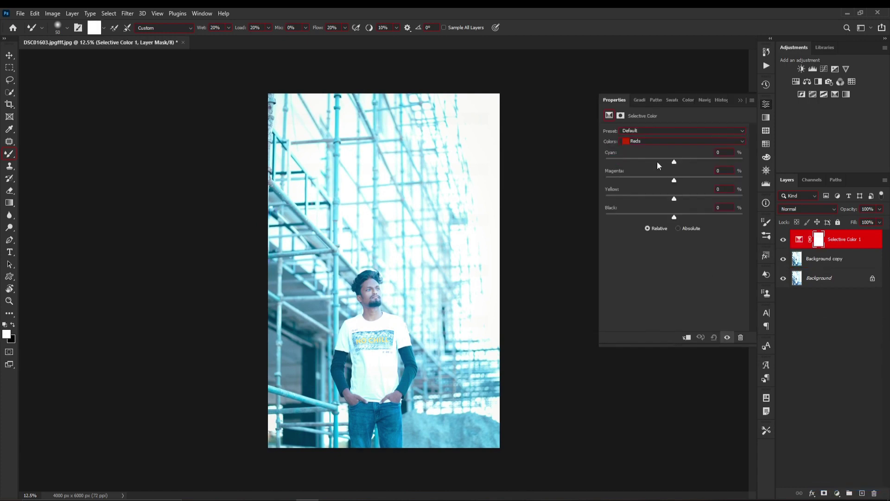
click(648, 141)
click(640, 209)
click(686, 214)
click(692, 198)
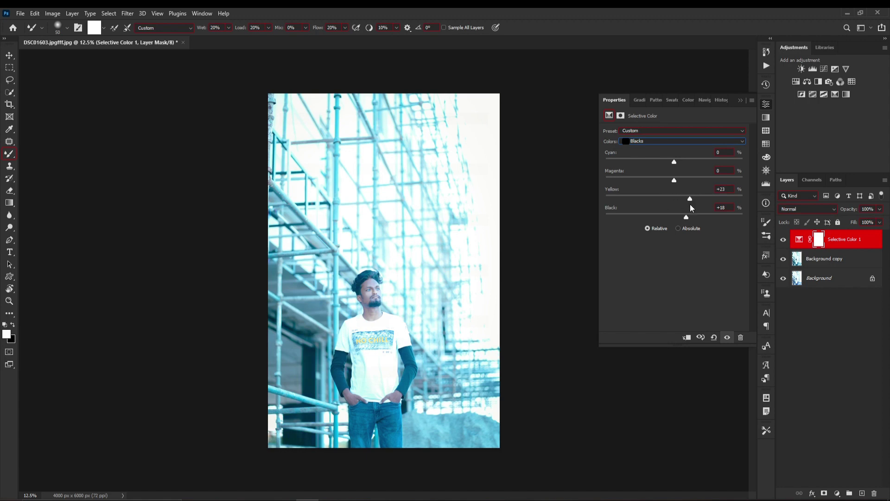
drag(675, 180, 655, 162)
Step: Adjust yellow in the Neutrals and add a touch of magenta
click(670, 140)
click(676, 199)
mouse_move(677, 199)
mouse_down()
mouse_move(694, 215)
mouse_move(675, 216)
mouse_up()
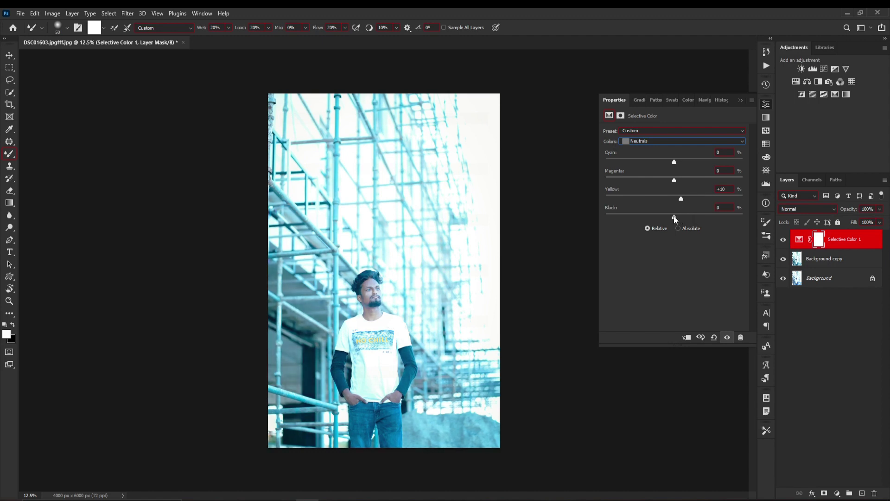
mouse_move(674, 180)
mouse_down()
mouse_move(701, 180)
mouse_move(674, 184)
mouse_move(711, 163)
mouse_move(668, 163)
mouse_up()
Step: Reduce magenta and black in the Whites, and reduce cyan in the Reds
click(661, 141)
click(655, 191)
mouse_move(674, 181)
mouse_down()
mouse_move(620, 182)
mouse_move(724, 179)
mouse_move(644, 181)
mouse_move(703, 203)
mouse_up()
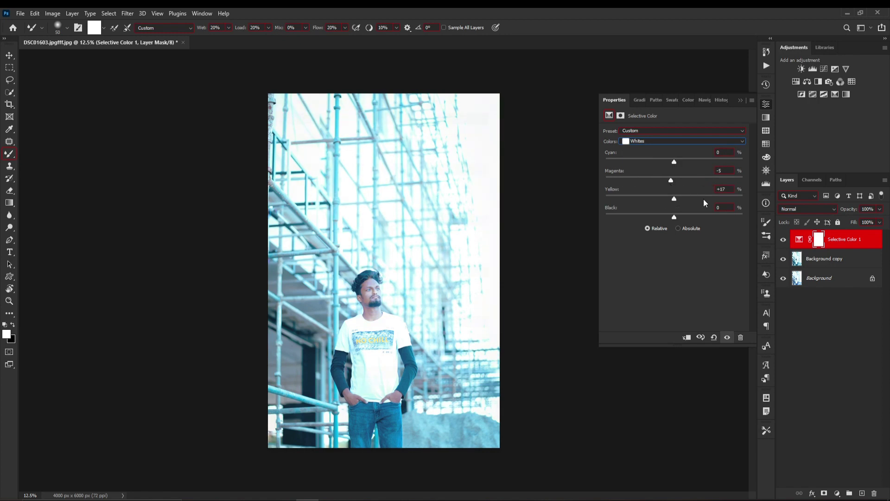
mouse_move(674, 217)
mouse_down()
mouse_move(740, 219)
mouse_move(661, 219)
mouse_move(669, 219)
mouse_up()
click(659, 141)
click(649, 148)
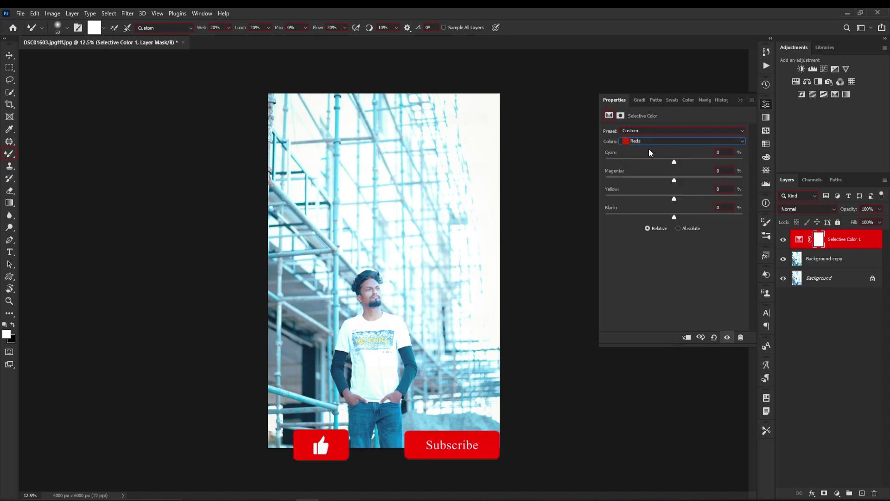
drag(673, 163, 655, 162)
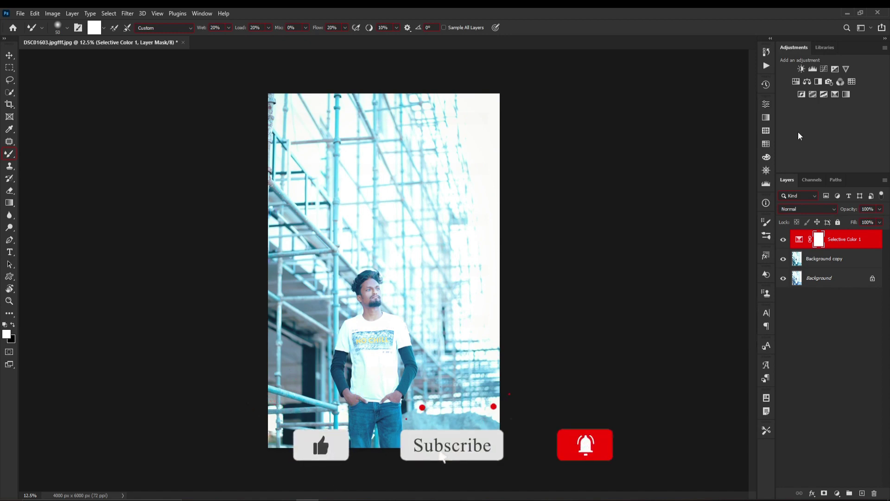
Step: Add a Color Lookup layer with the Kodak 5218 Kodak 2383 LUT at 27% opacity
click(850, 84)
click(692, 132)
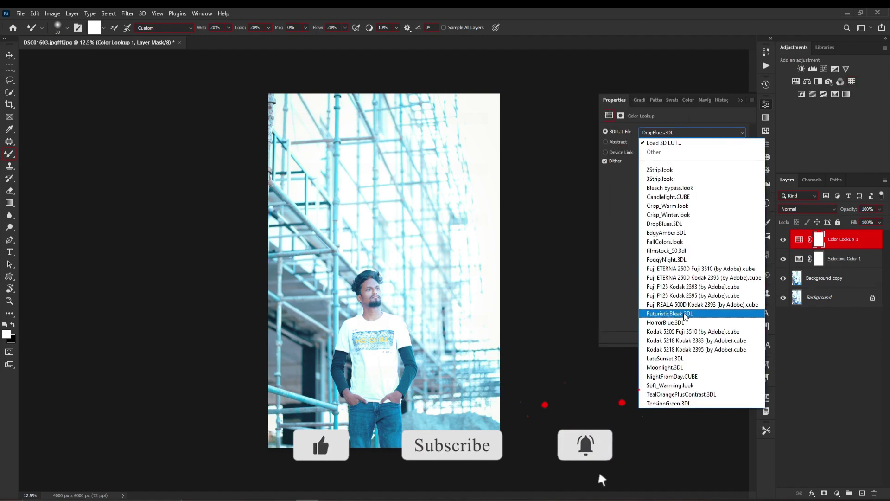
click(686, 313)
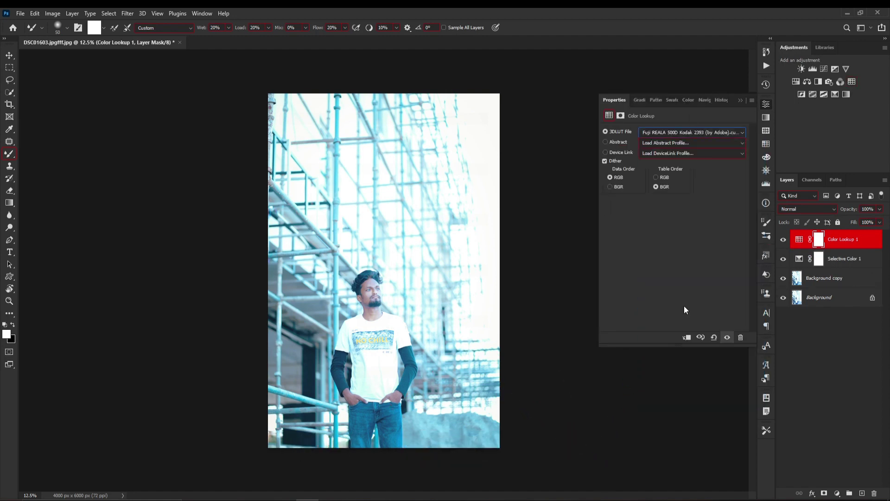
key(Down)
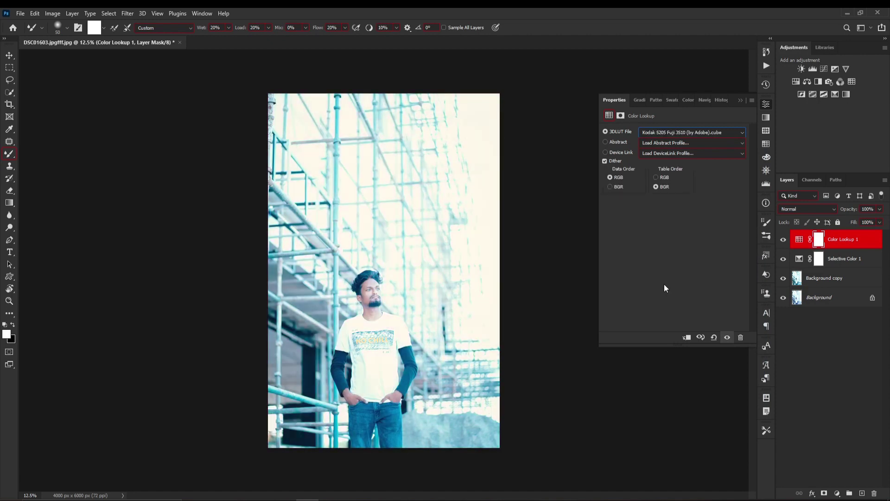
click(878, 209)
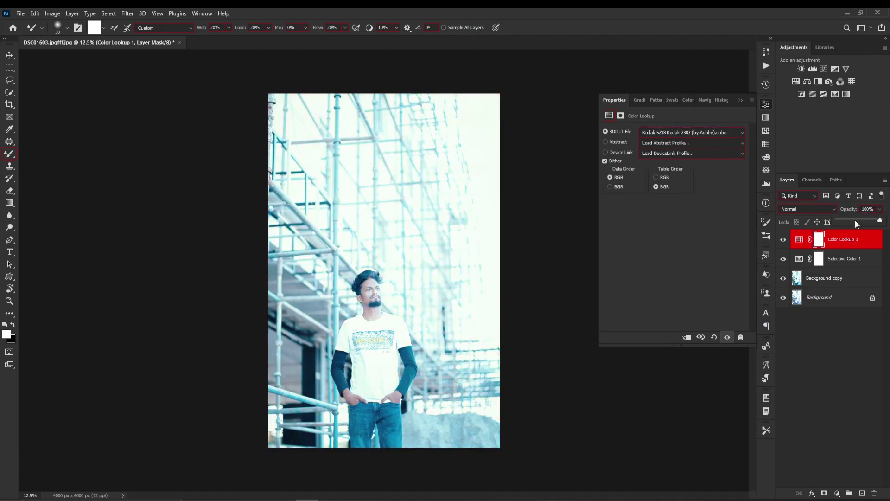
drag(855, 222, 850, 220)
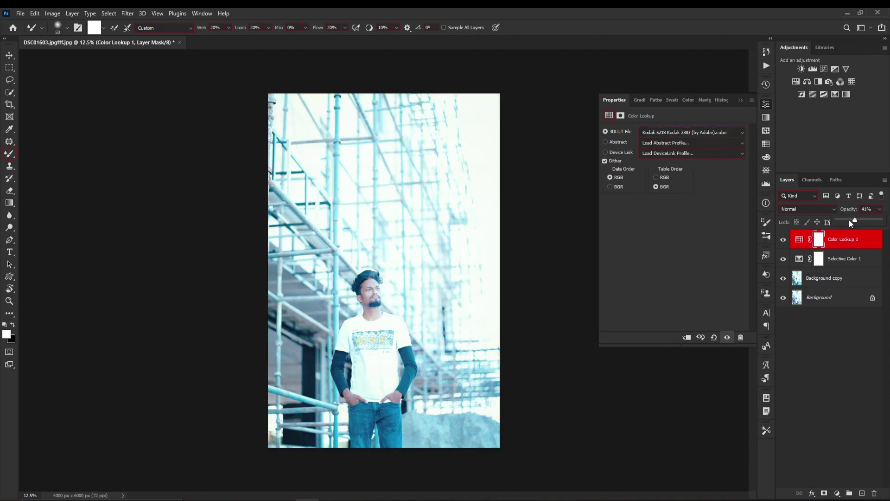
Step: Add Color Balance pushing shadows toward red, then midtones to Cyan-Red -9 and Yellow-Blue +9
click(807, 82)
click(651, 132)
drag(663, 152, 666, 152)
drag(663, 182, 655, 183)
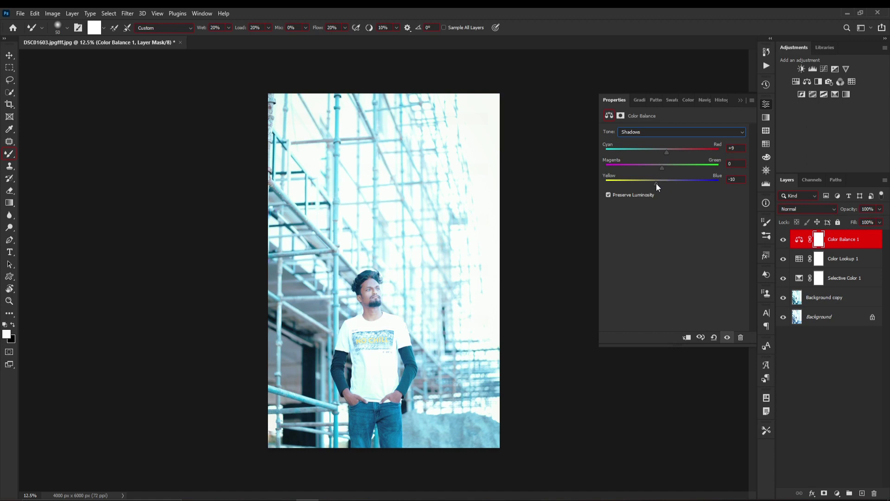
click(656, 132)
mouse_move(661, 153)
mouse_down()
mouse_move(670, 151)
mouse_move(662, 152)
mouse_up()
drag(663, 184, 668, 185)
click(740, 100)
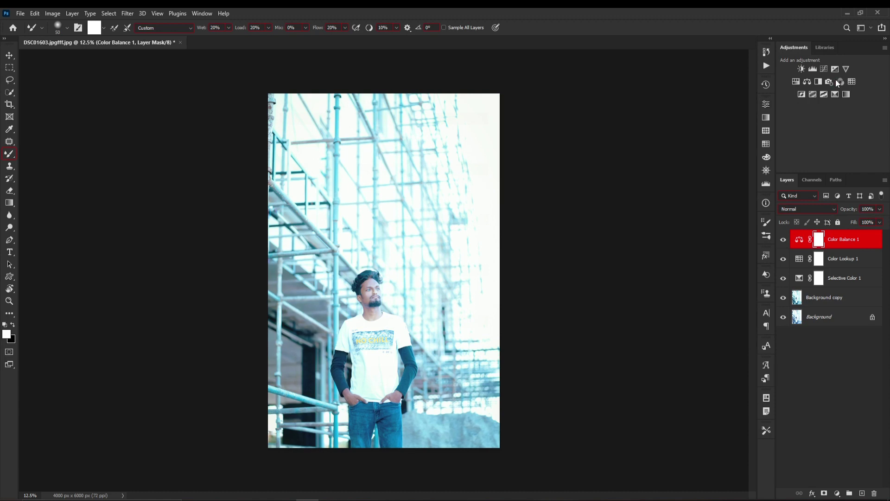
Step: Add a Curves layer with mid, shadow and highlight points and a lifted black point
click(824, 69)
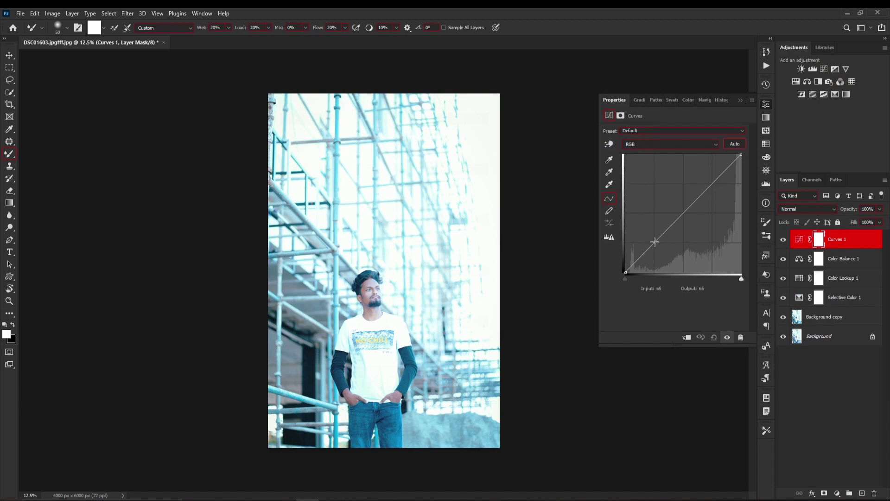
click(684, 213)
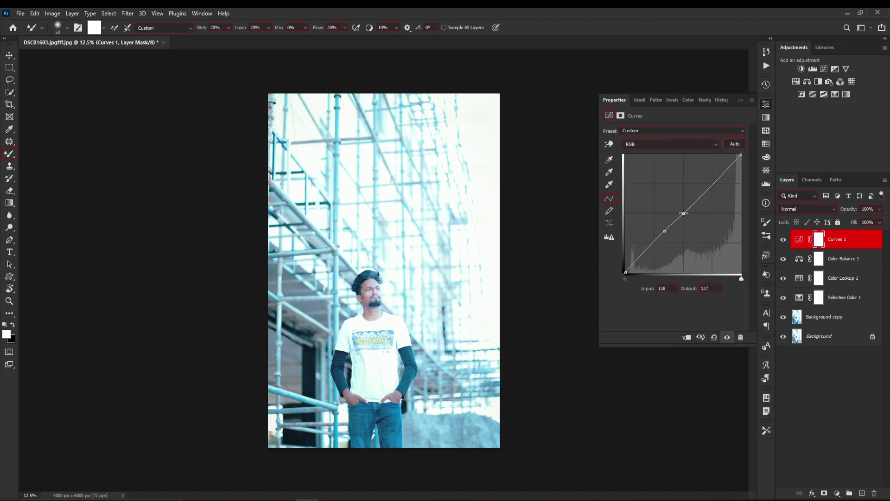
click(655, 241)
drag(656, 242, 655, 243)
click(713, 183)
drag(625, 272, 621, 262)
click(635, 263)
click(741, 101)
Step: Add a Levels layer with the midtone gamma nudged slightly
click(373, 293)
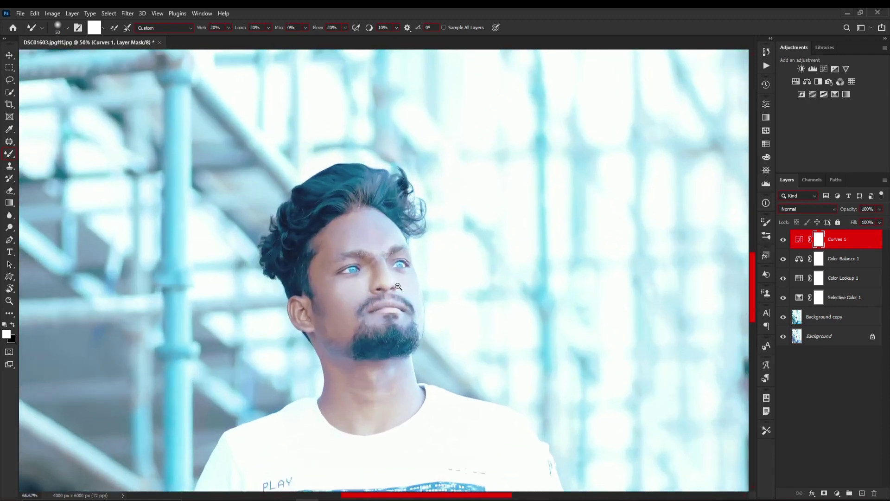
alt+click(396, 254)
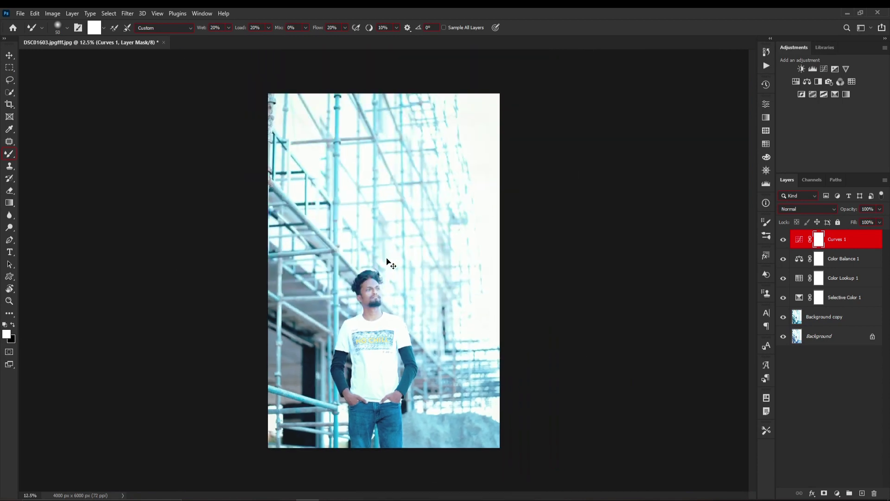
scroll(388, 261, up, 2)
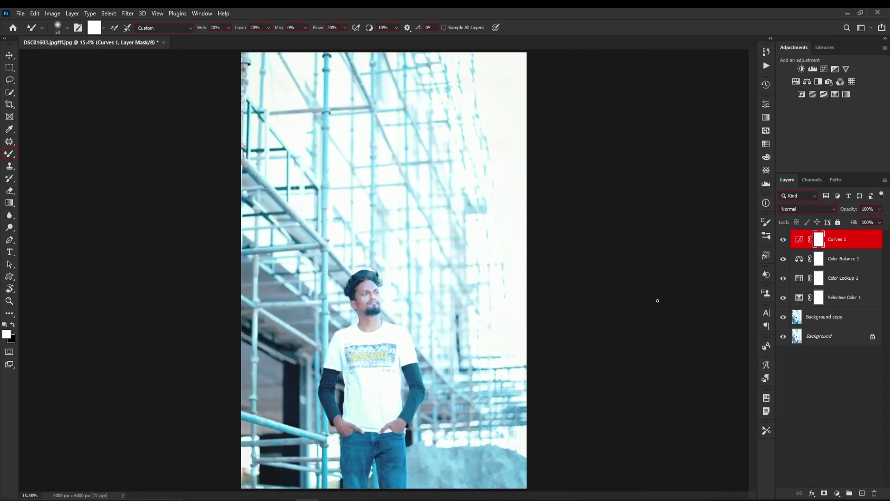
click(812, 69)
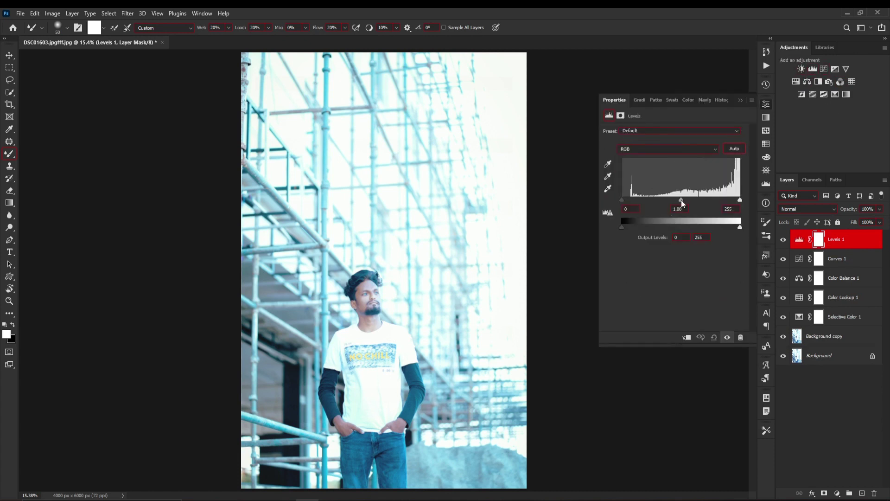
drag(681, 199, 678, 200)
click(741, 101)
Step: Stamp all visible layers into a new merged top layer
key(x)
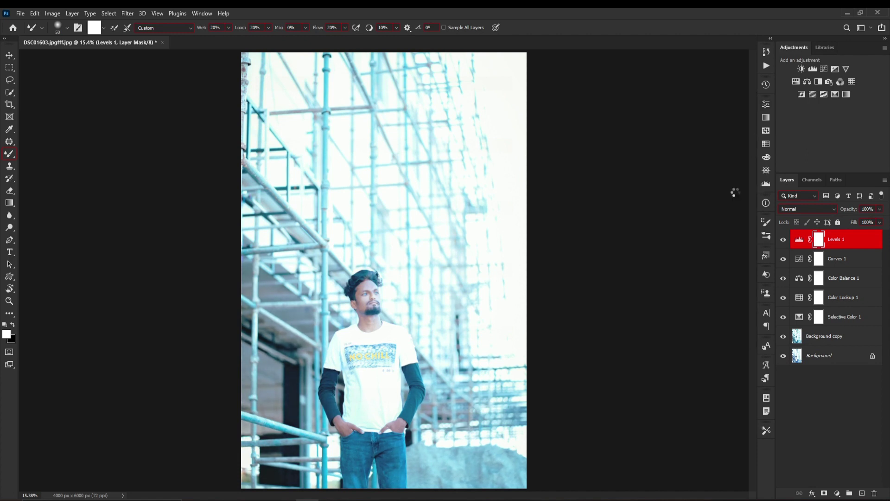
key(ctrl+shift+alt+e)
key(ctrl+minus)
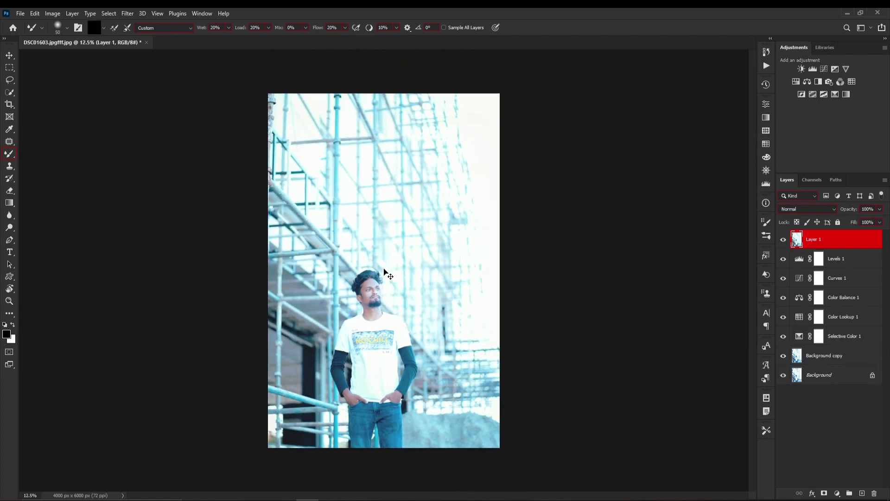
Step: Duplicate Layer 1 and apply a High Pass filter with radius 1 to the copy
key(ctrl+j)
click(126, 13)
mouse_move(135, 215)
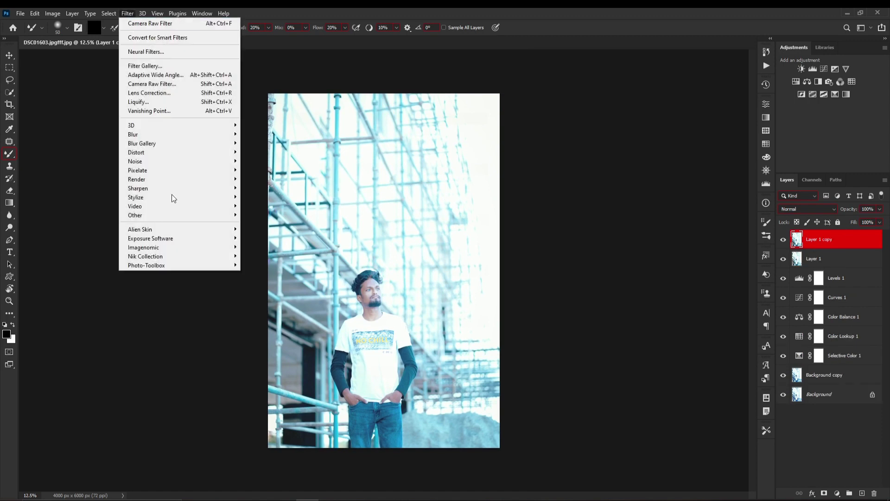
click(260, 223)
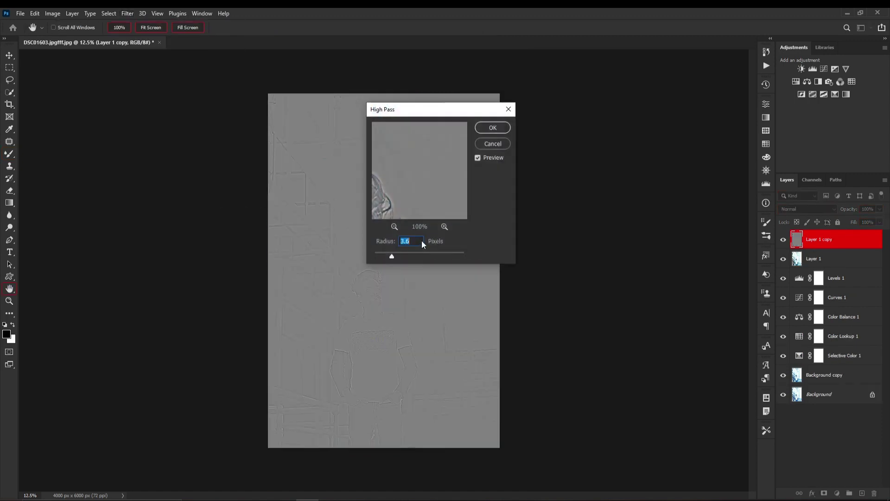
text(1)
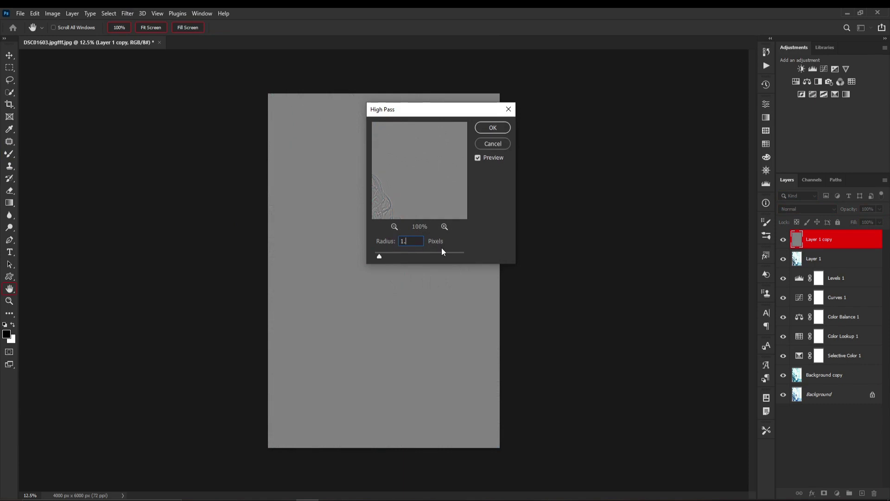
text(.)
key(Return)
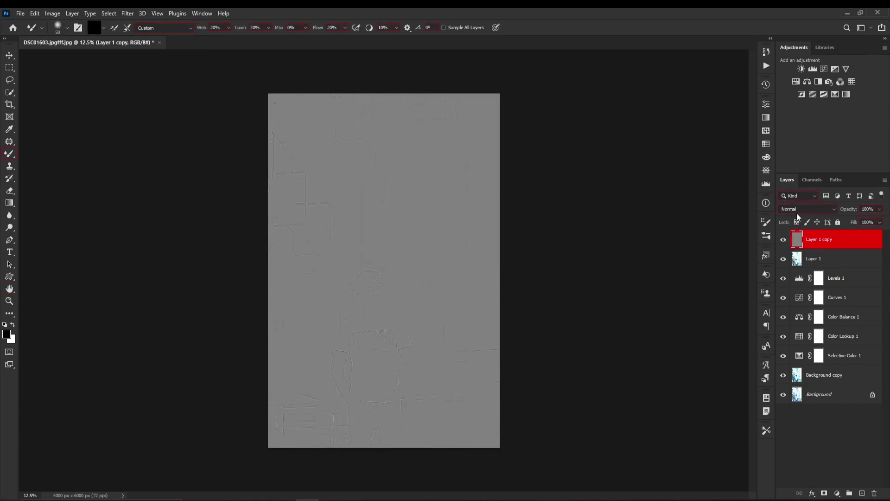
Step: Blend the High Pass copy in Soft Light at 25% opacity
click(807, 208)
click(796, 330)
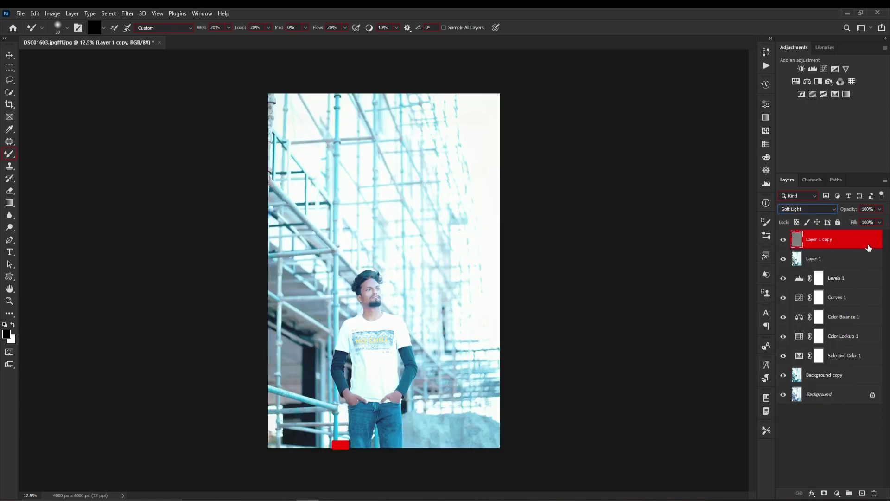
click(850, 220)
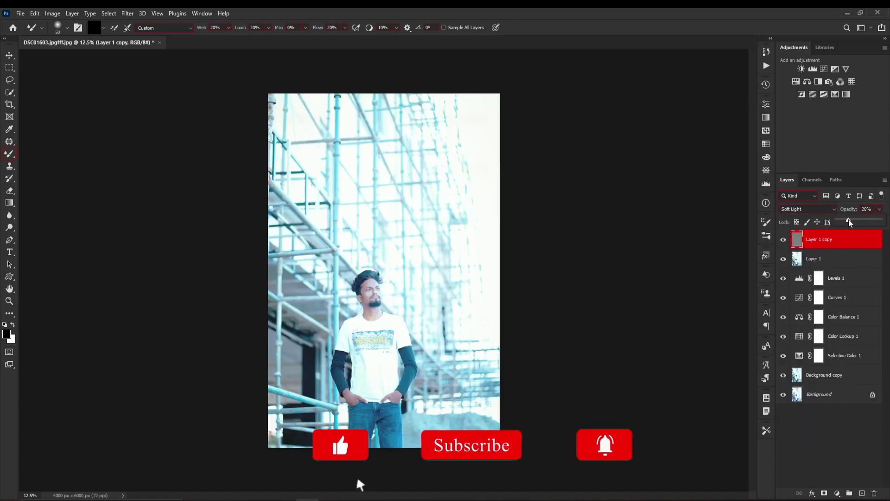
click(850, 211)
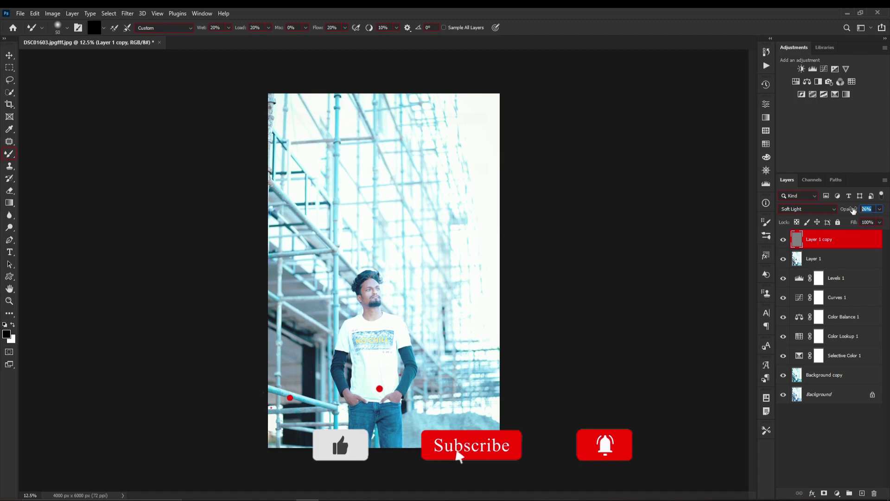
text(25)
key(Return)
Step: Zoom in on the man's face and select the Dodge tool
click(363, 299)
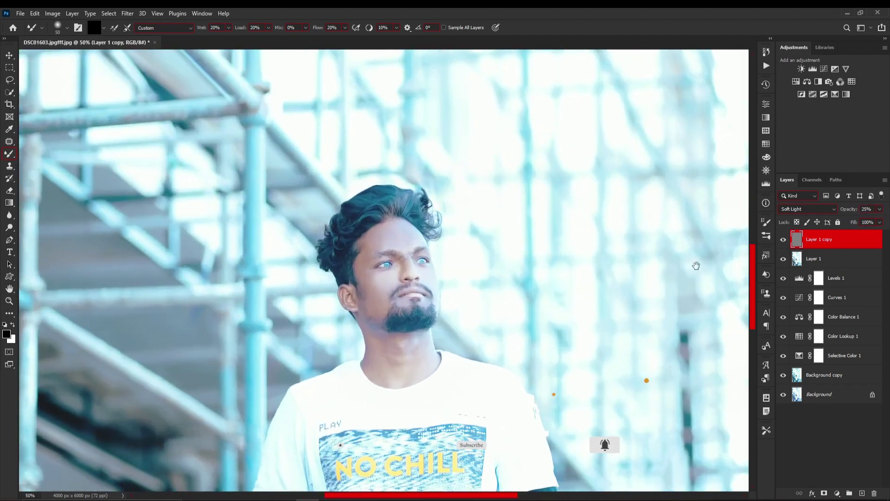
click(784, 239)
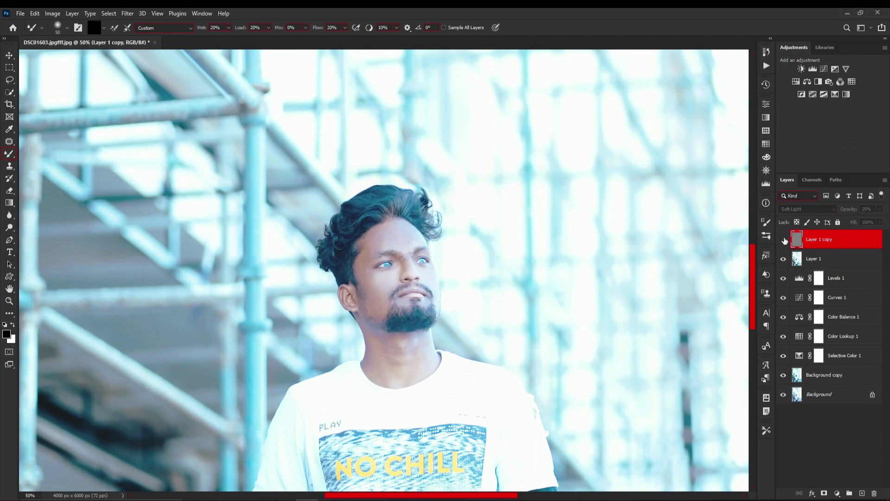
click(10, 227)
Step: Dodge the jeans and face lighter at 100% exposure with a small brush, then fit the portrait on screen
scroll(278, 232, down, 10)
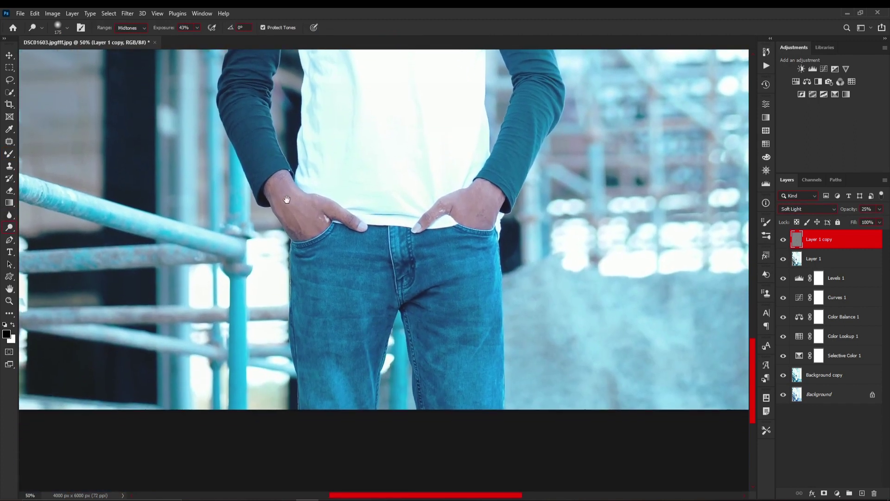
key(bracketleft)
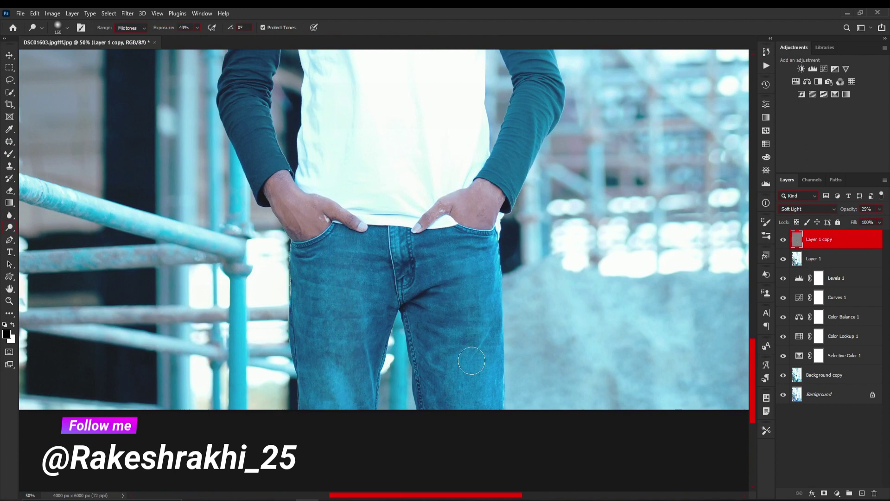
drag(163, 27, 200, 28)
key(bracketleft)
key(bracketleft)
key(bracketleft)
key(bracketright)
key(bracketright)
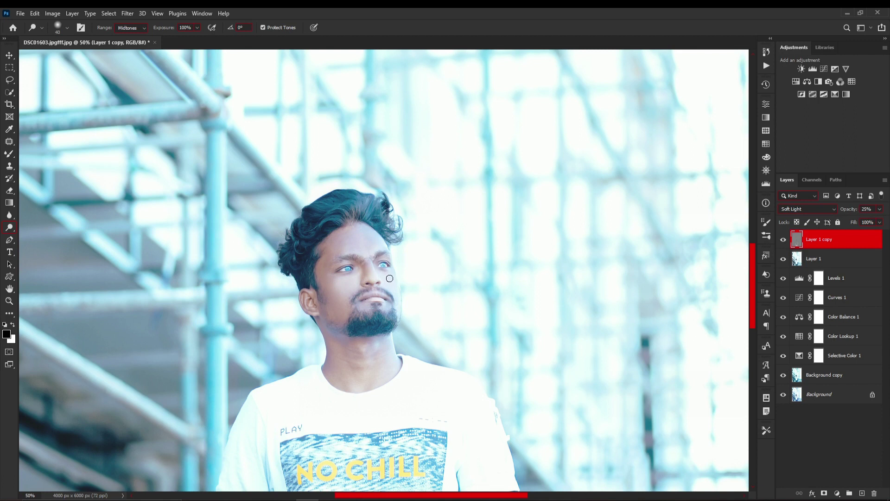
key(ctrl+0)
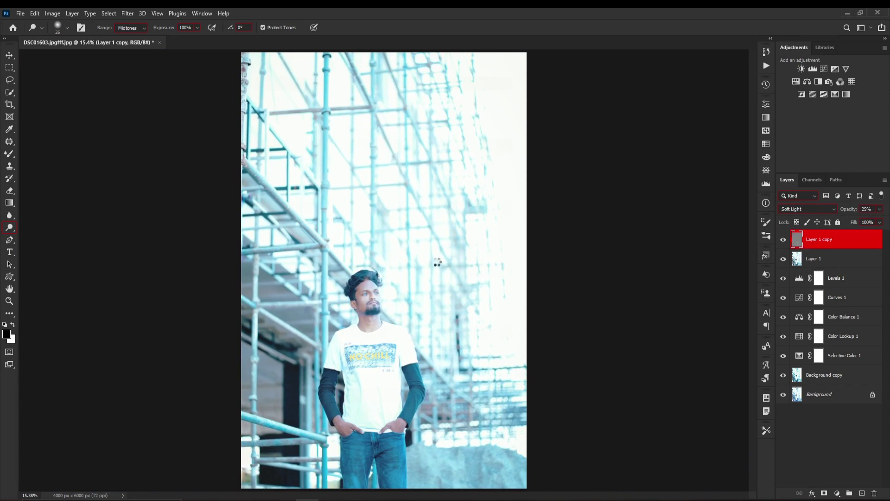
Step: Duplicate Layer 2 and raise blue and aqua saturation in the Camera Raw Color Mixer
key(ctrl+j)
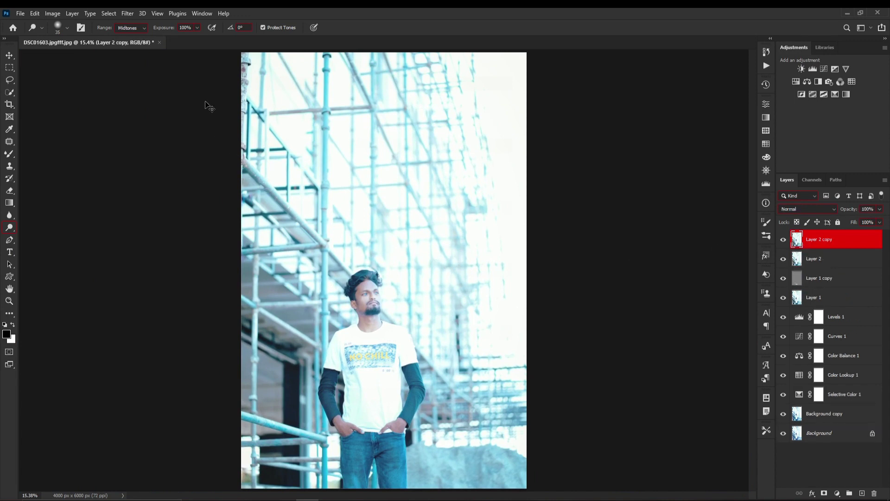
click(128, 14)
click(190, 85)
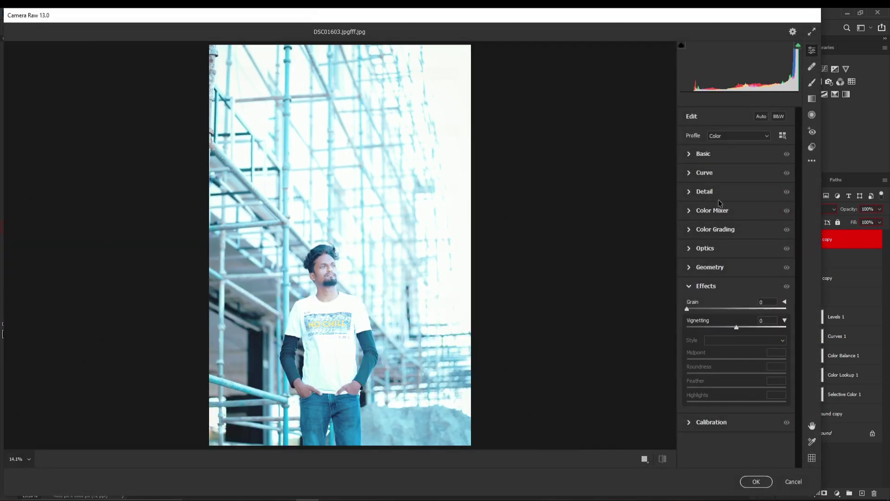
click(723, 192)
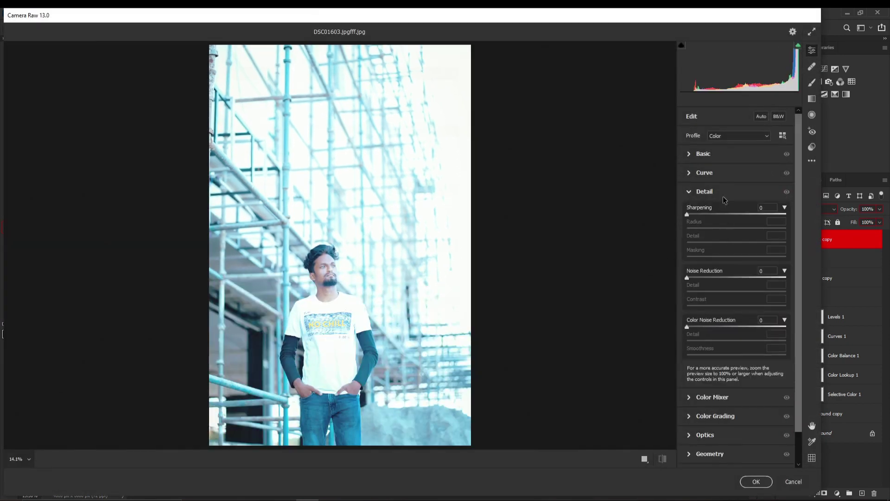
click(725, 198)
click(727, 211)
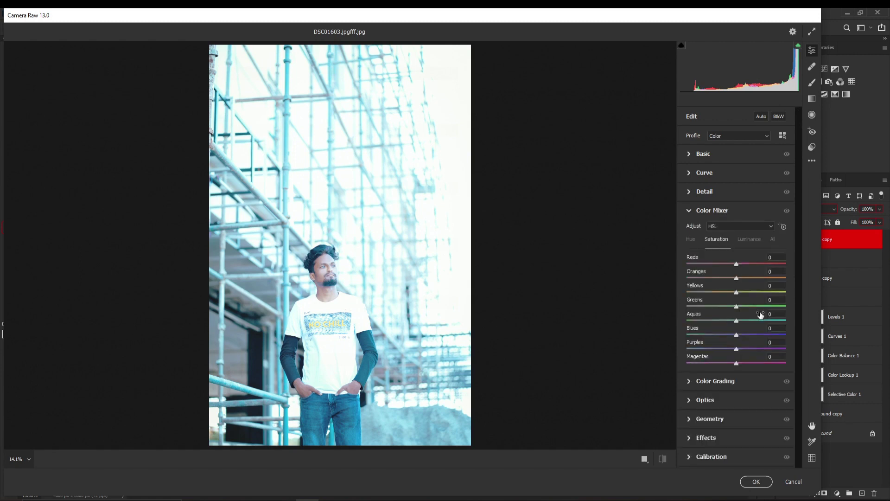
mouse_move(762, 331)
mouse_down()
mouse_move(786, 332)
mouse_move(764, 336)
mouse_move(752, 326)
mouse_up()
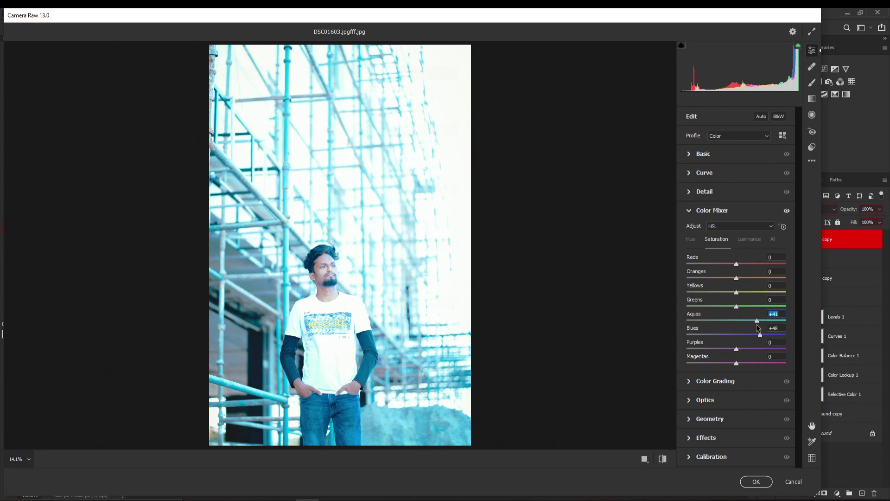
mouse_move(736, 292)
mouse_down()
mouse_move(791, 308)
mouse_move(794, 322)
mouse_up()
click(760, 481)
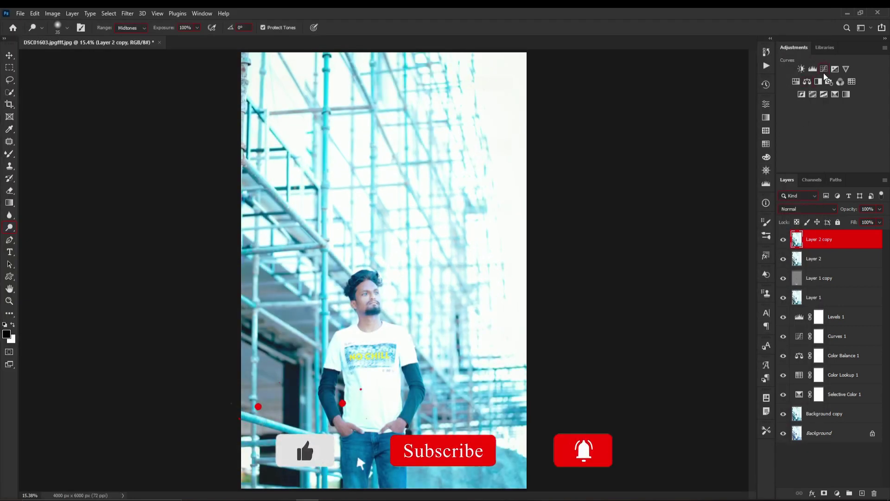
Step: Add a Color Balance layer with highlights Cyan–Red +2, then stamp visible into Layer 3
click(808, 81)
click(650, 132)
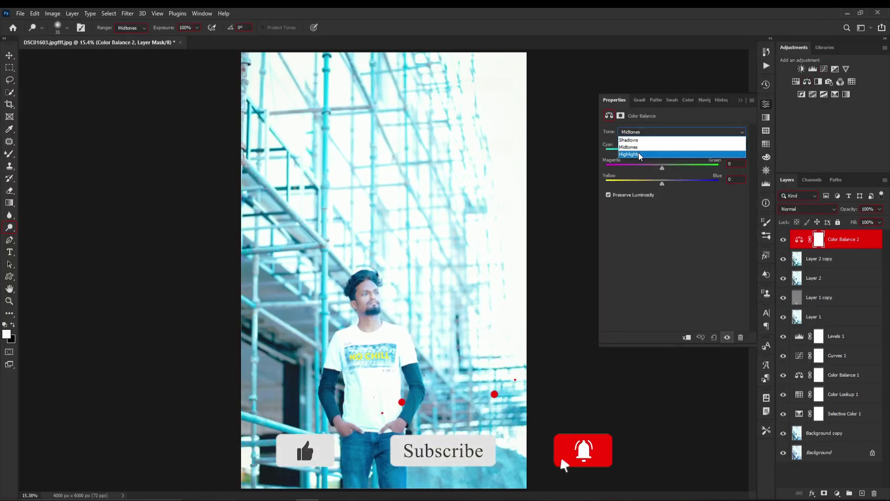
click(640, 152)
drag(660, 153, 661, 184)
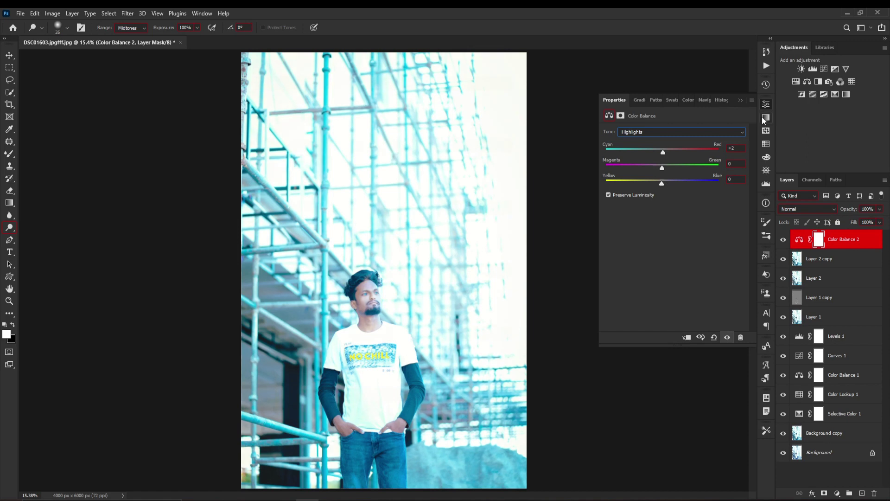
click(740, 101)
key(ctrl+minus)
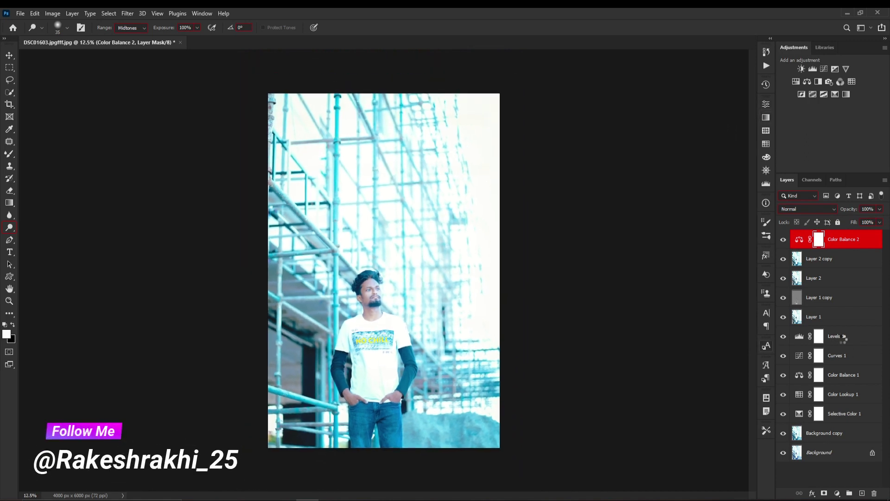
key(ctrl+shift+alt+e)
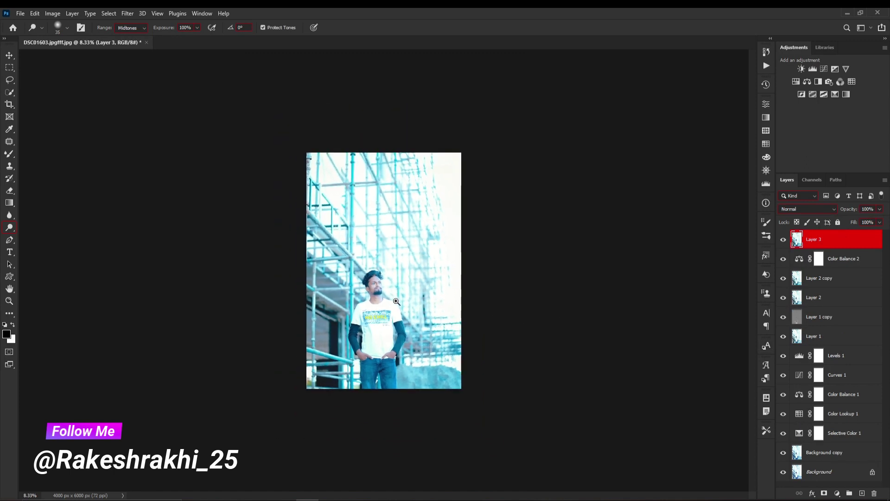
Step: On a new layer, stamp the round logo brush at the photo's top-right
click(862, 493)
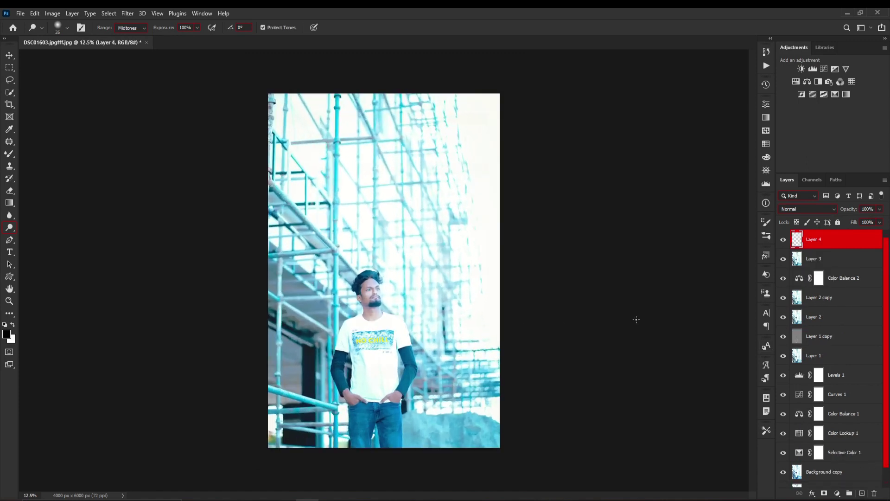
right_click(10, 154)
click(42, 155)
right_click(332, 116)
double_click(380, 241)
click(482, 107)
Step: On another new layer, stamp a larger white text watermark brush lower left
right_click(445, 181)
double_click(603, 325)
key(ctrl+shift+alt+n)
key(bracketright)
key(x)
click(299, 365)
Step: Check the layer fill control and select the layers from Layer 3 to Background copy
click(880, 222)
click(859, 222)
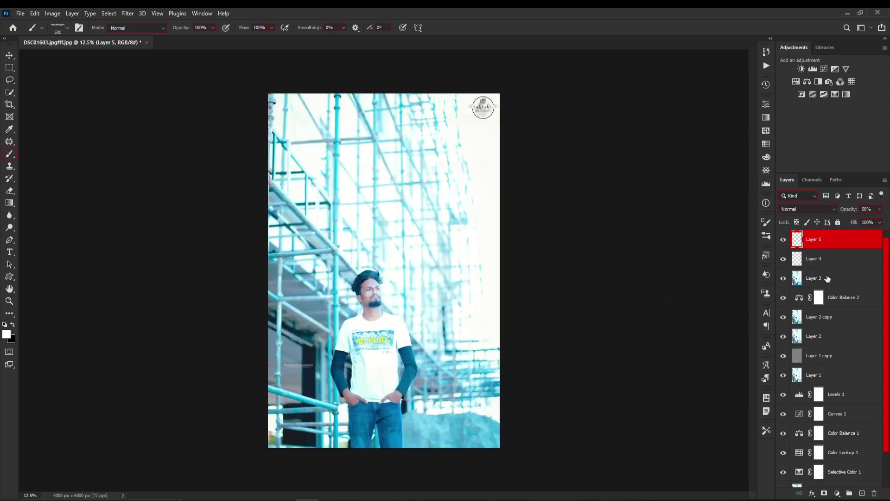
scroll(821, 403, down, 2)
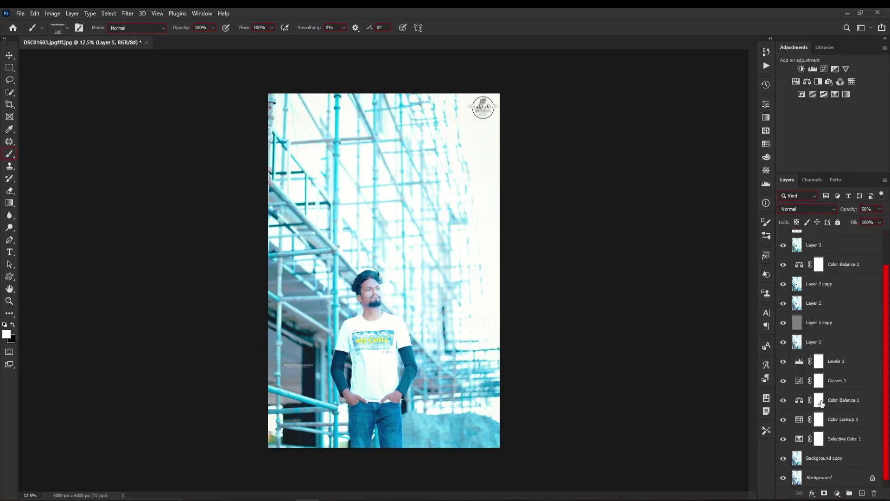
shift+click(839, 467)
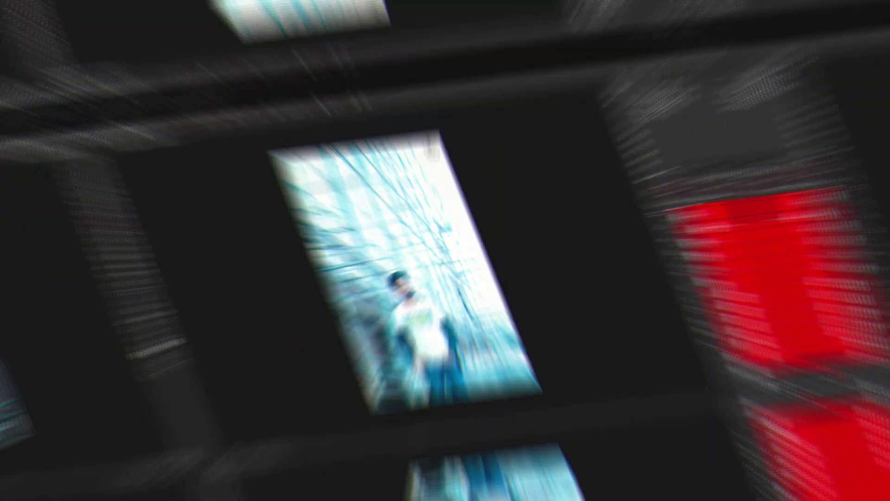